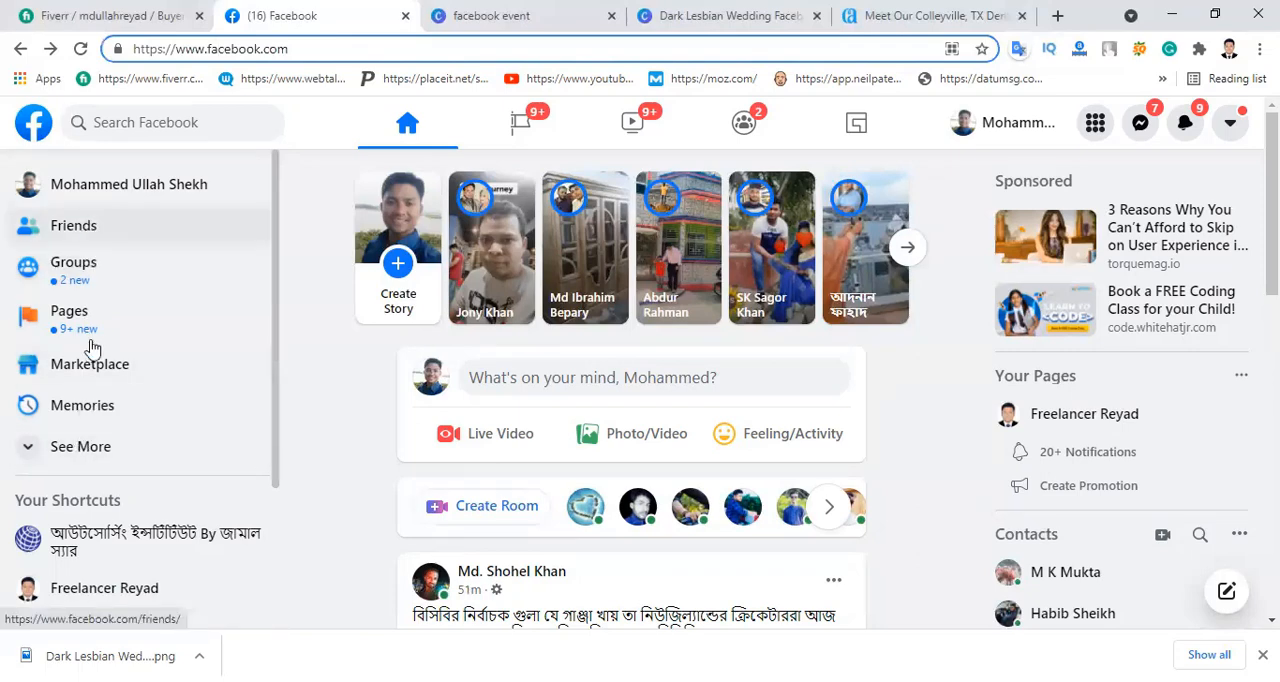
Step: Expand the Facebook shortcuts list and open the Events page from it
left_click(81, 456)
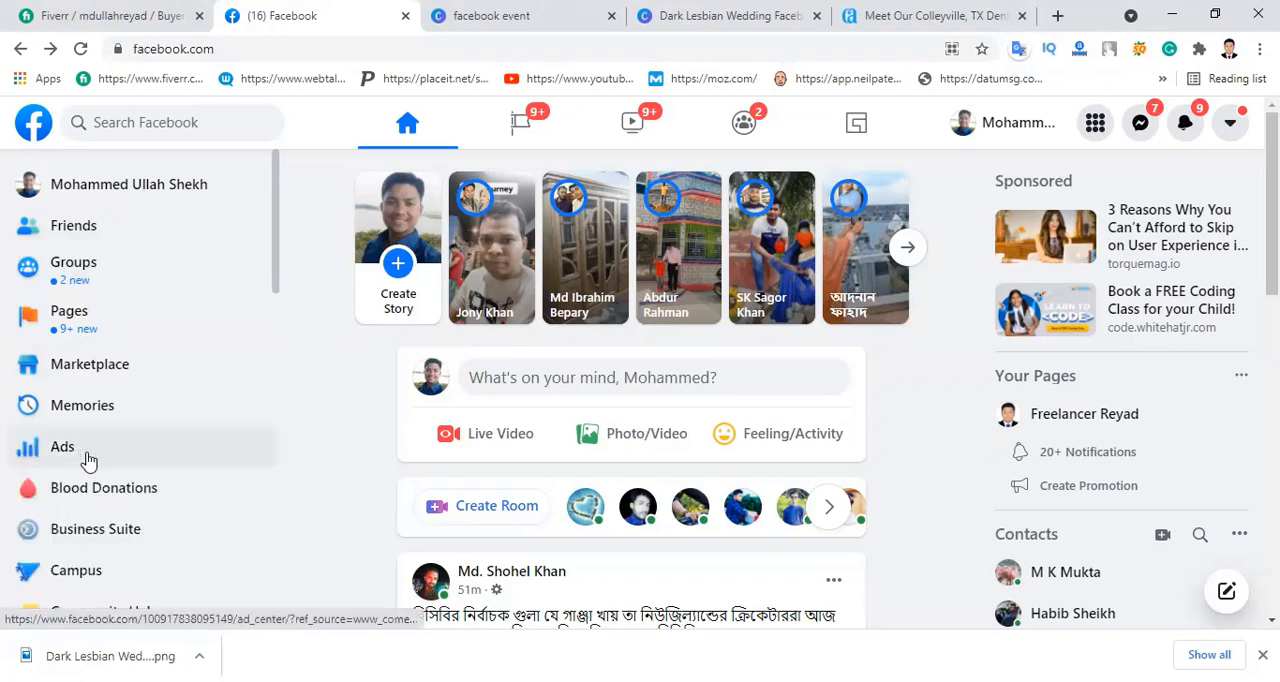
scroll(126, 492, "down", 1)
scroll(124, 493, "down", 2)
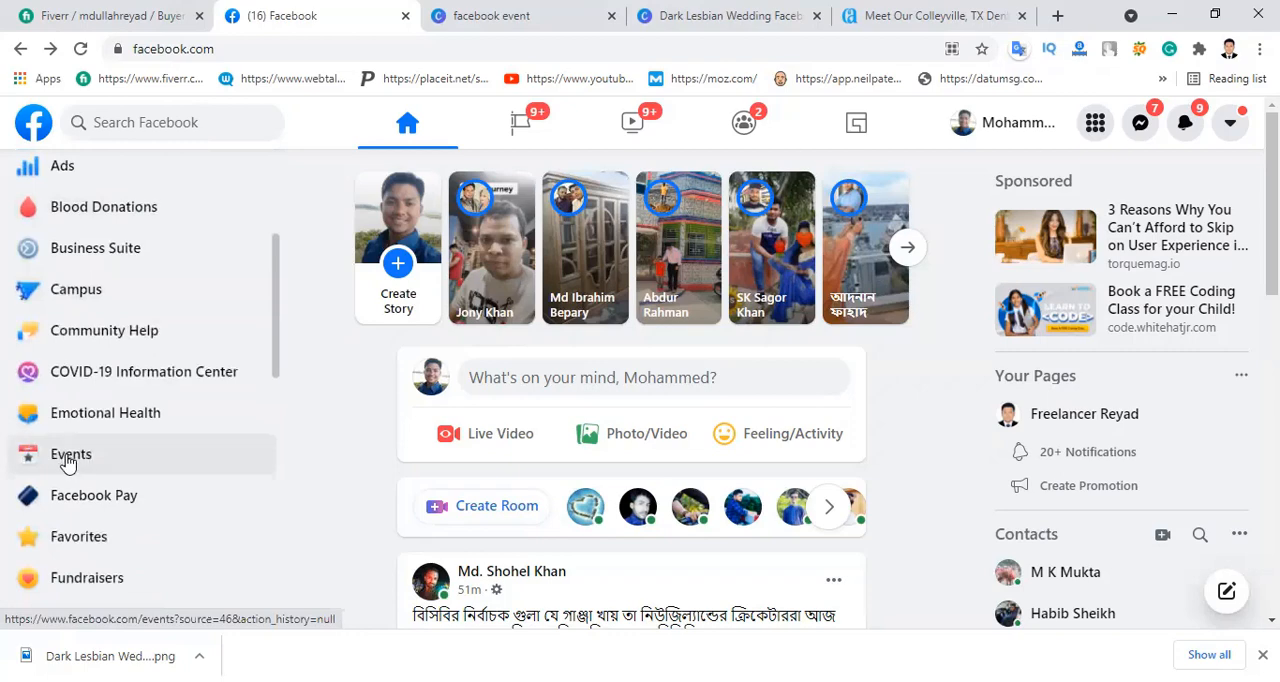
left_click(1232, 125)
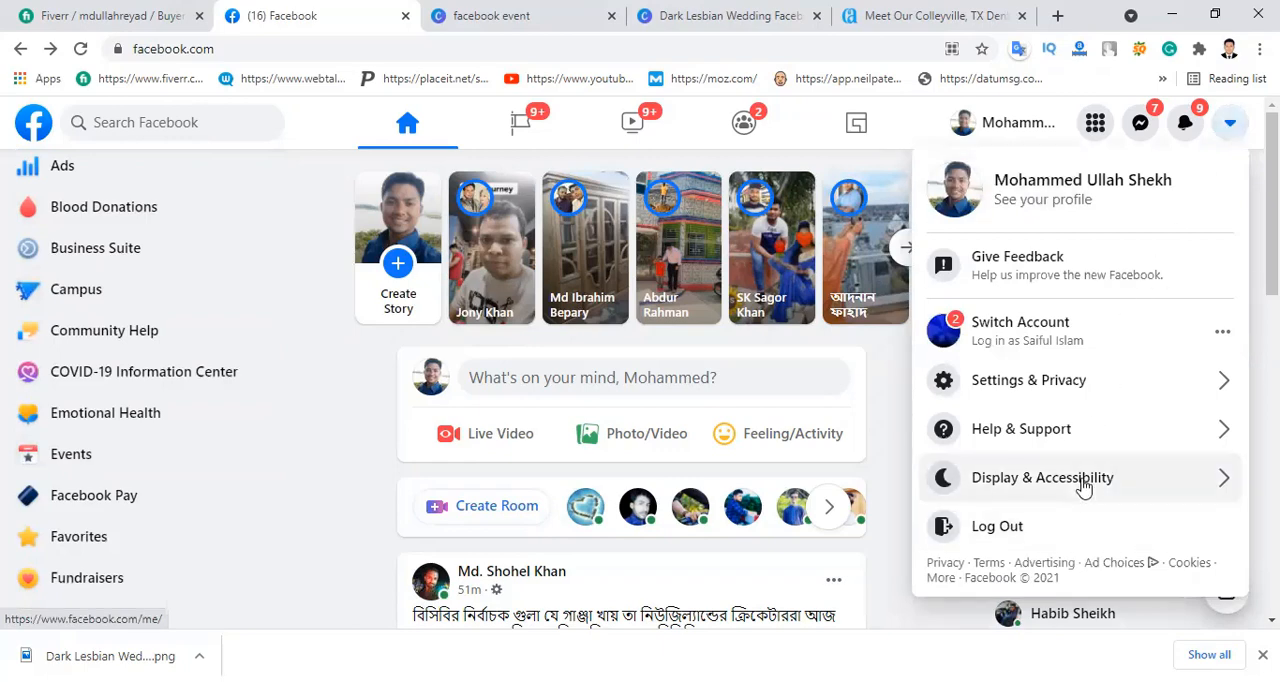
left_click(1232, 125)
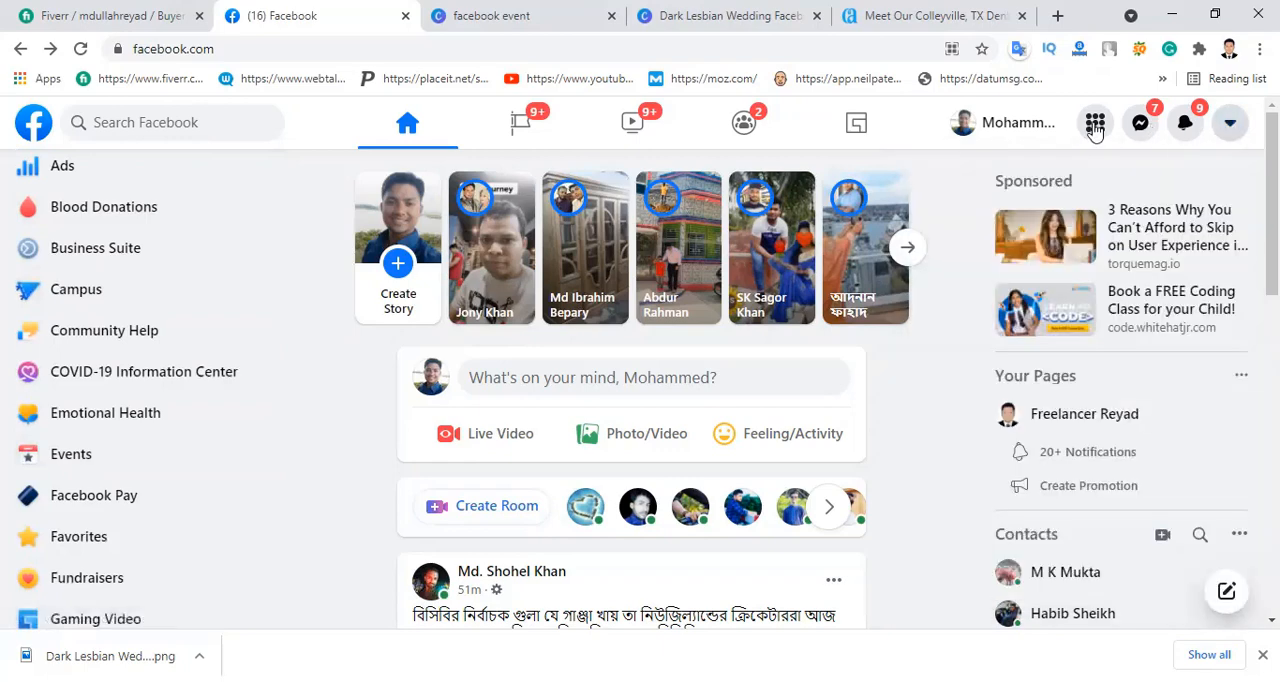
left_click(1095, 123)
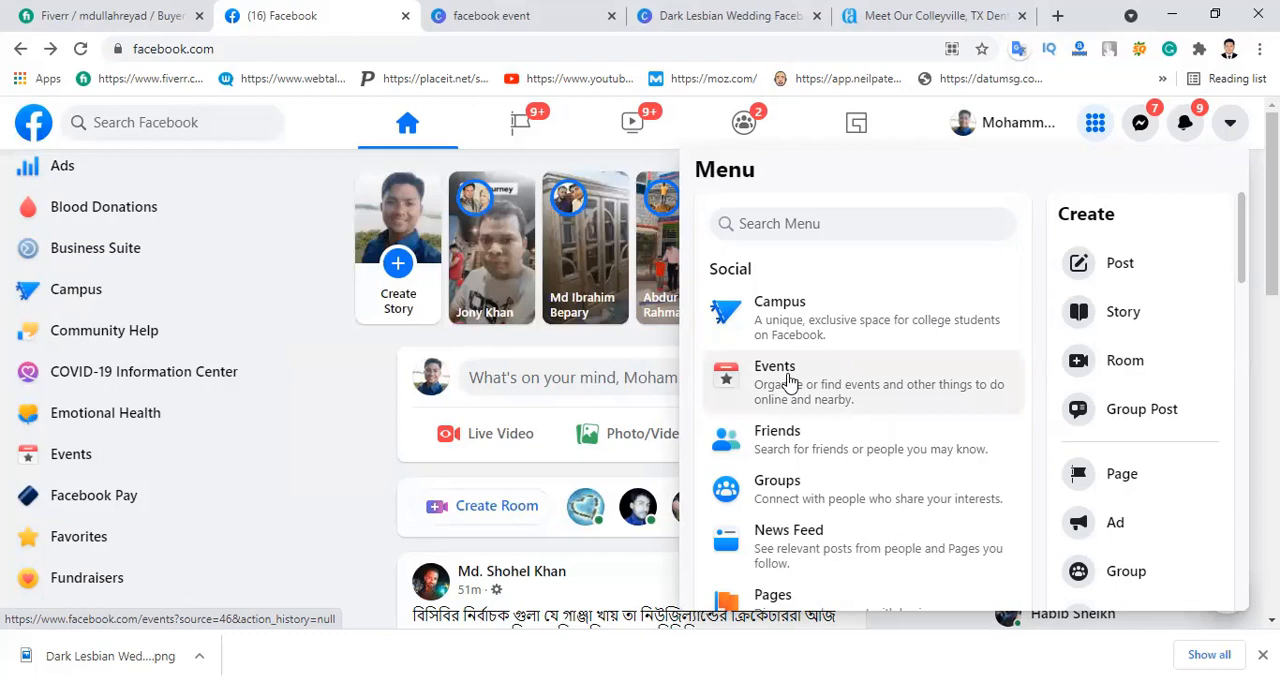
left_click(58, 457)
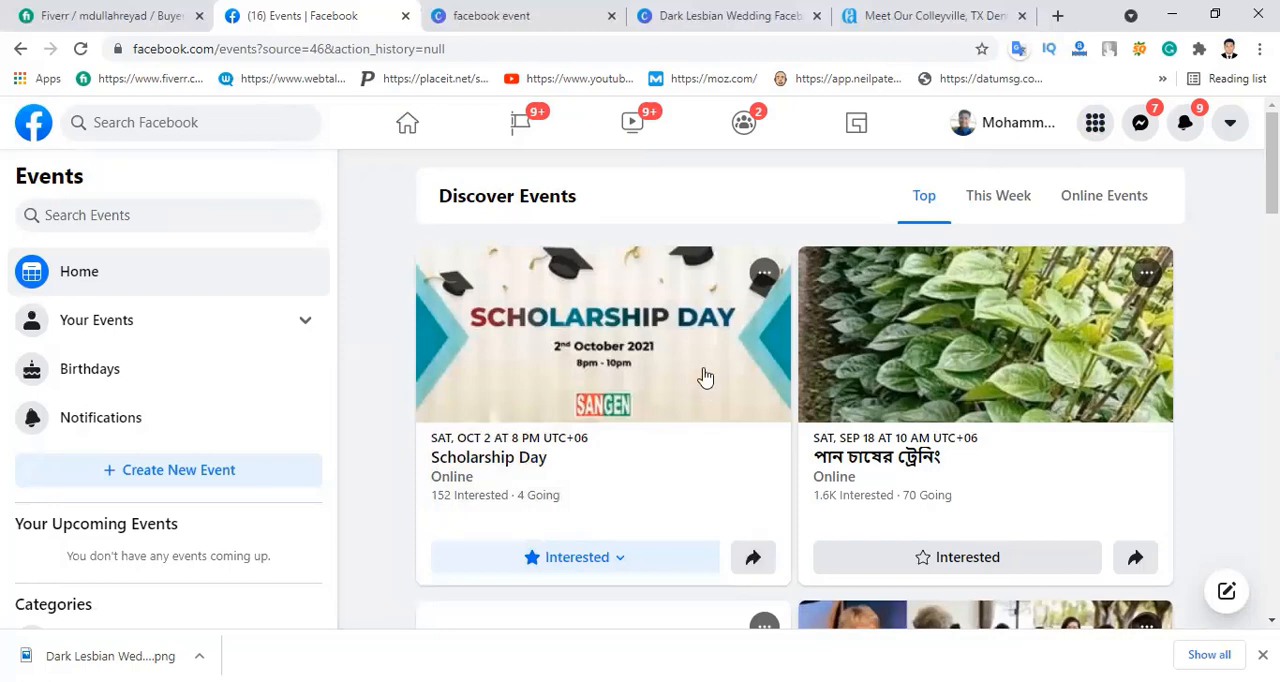
Step: Browse the Top listings under Discover Events to see what kinds of events are published
scroll(703, 371, "down", 5)
scroll(703, 365, "down", 5)
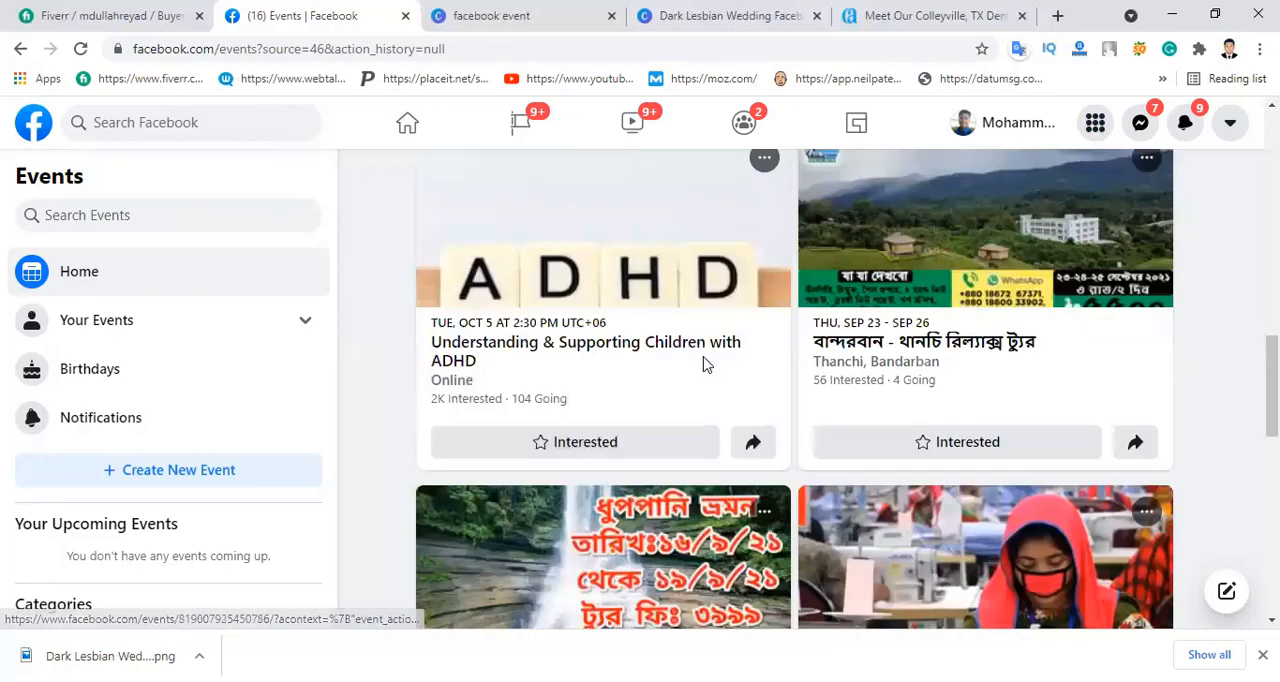
scroll(705, 366, "down", 3)
scroll(705, 366, "down", 5)
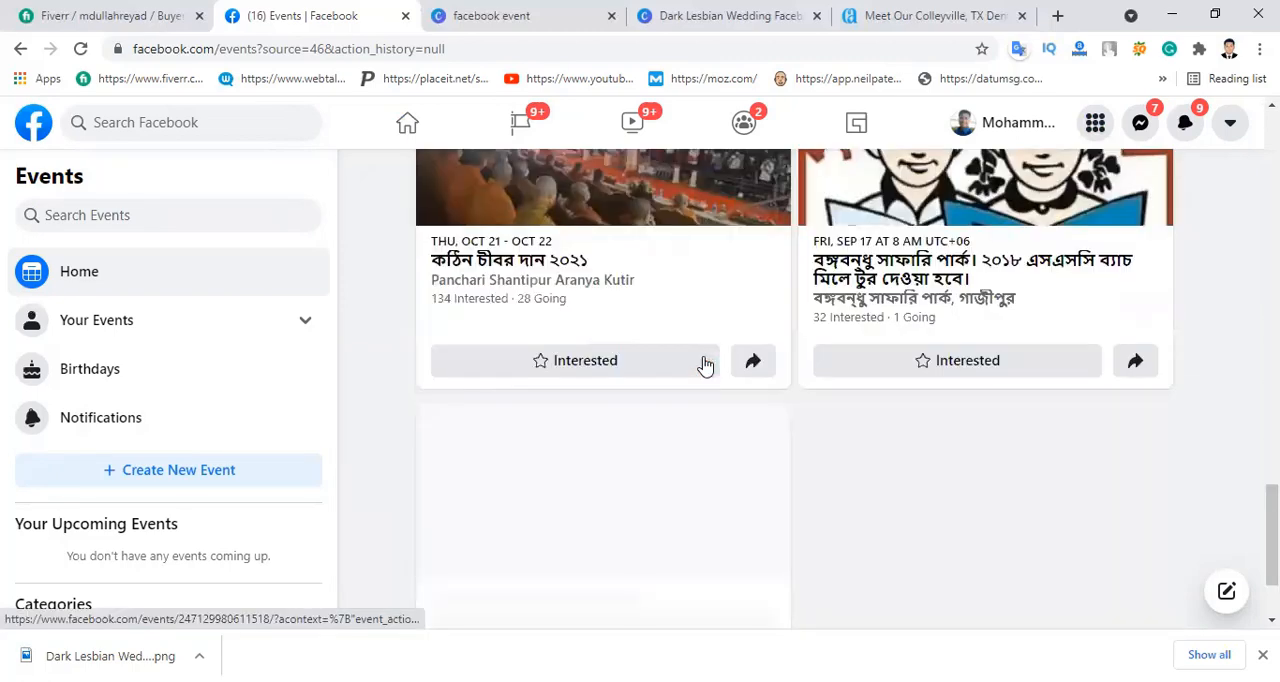
scroll(705, 366, "down", 1)
scroll(705, 366, "up", 2)
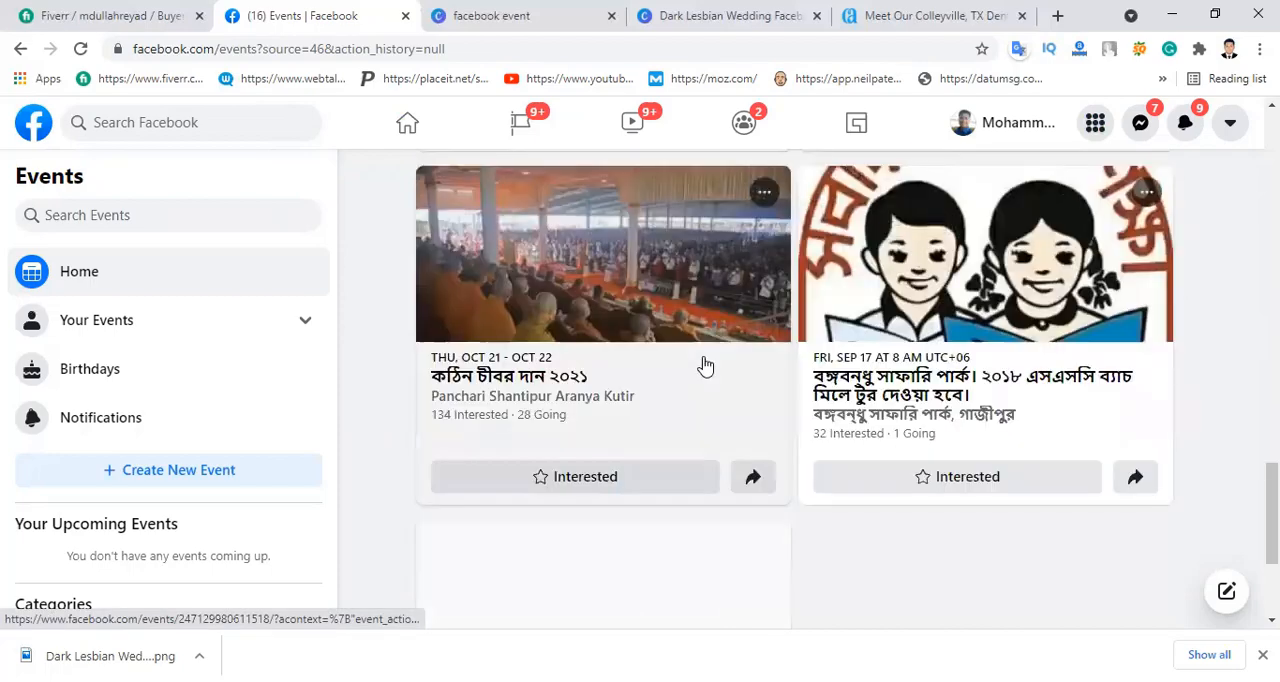
scroll(703, 367, "up", 2)
scroll(703, 367, "up", 2)
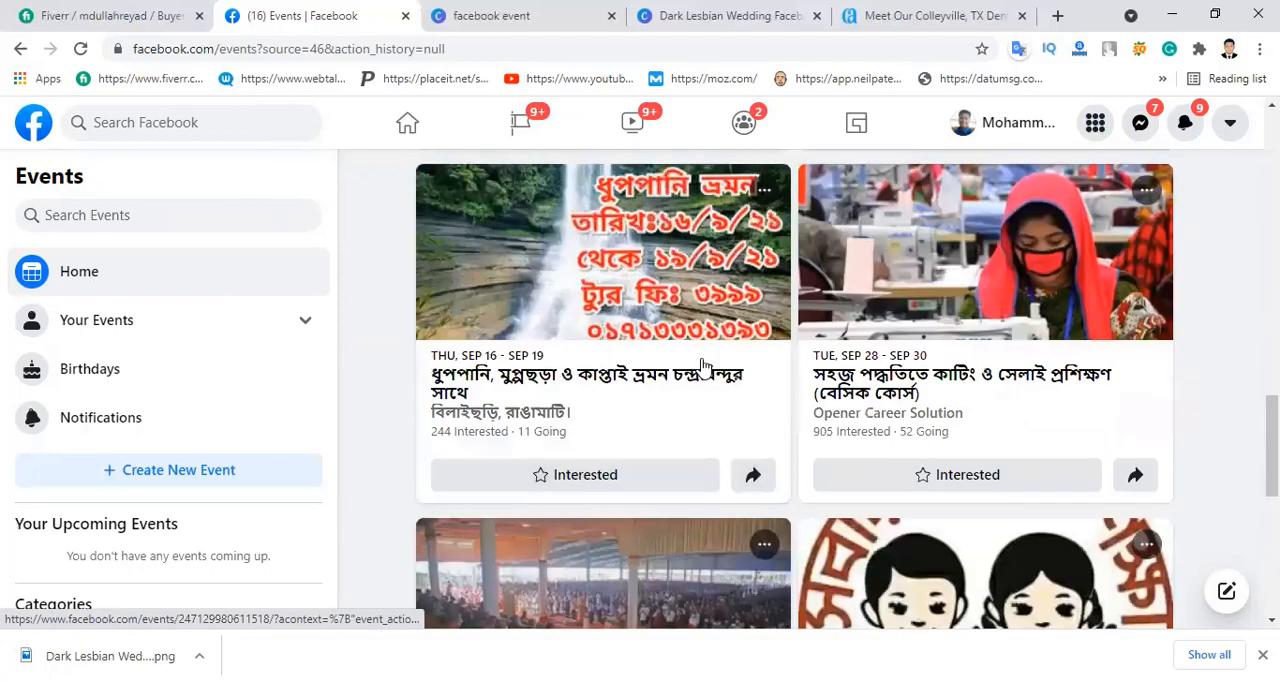
scroll(705, 370, "up", 5)
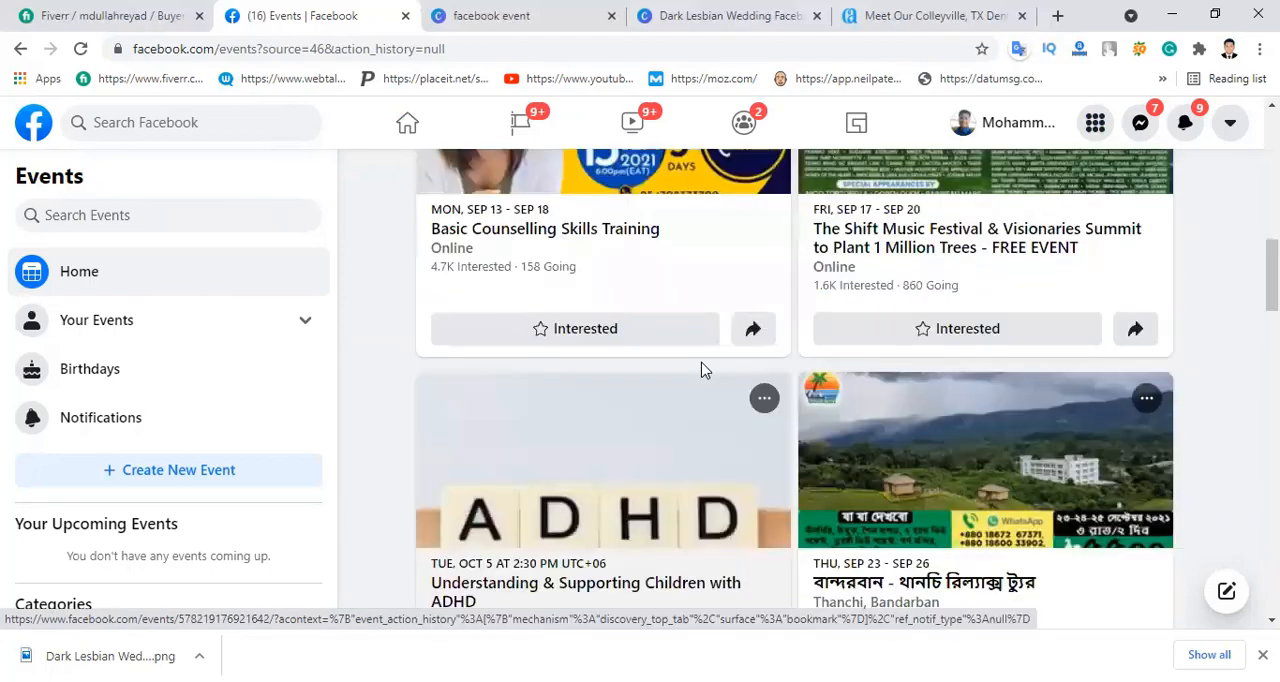
scroll(703, 370, "up", 1)
scroll(705, 370, "up", 3)
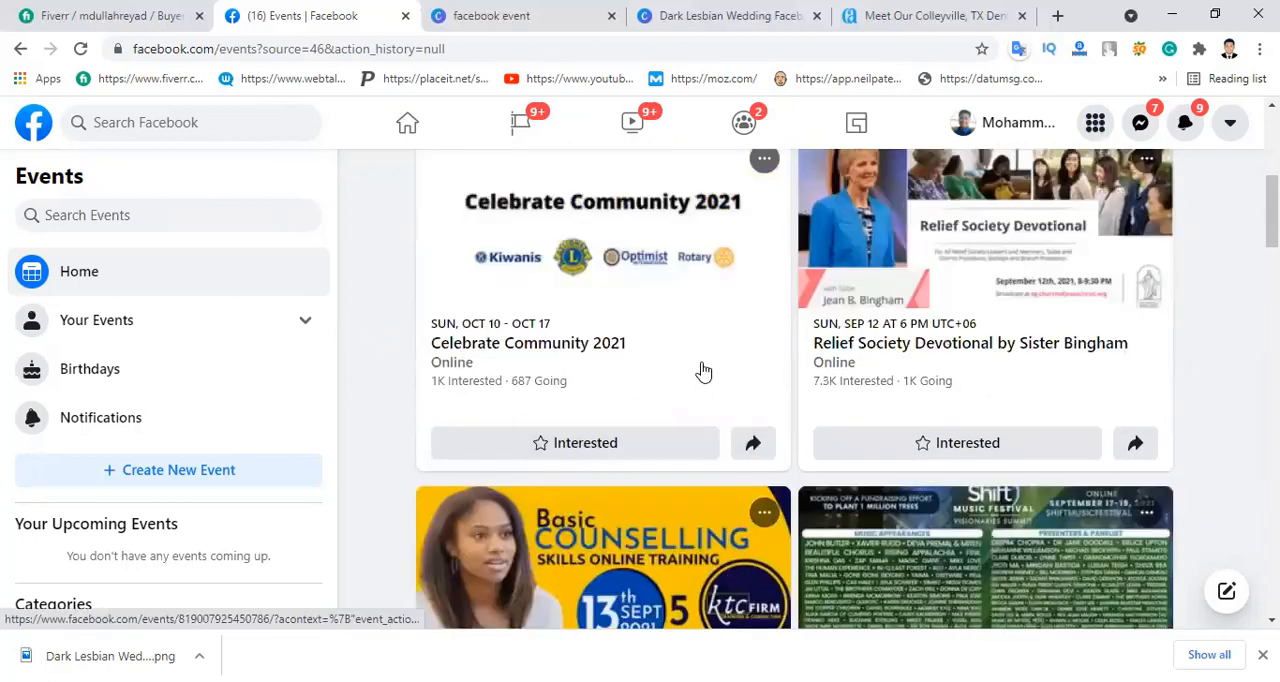
scroll(703, 371, "up", 2)
scroll(701, 372, "up", 2)
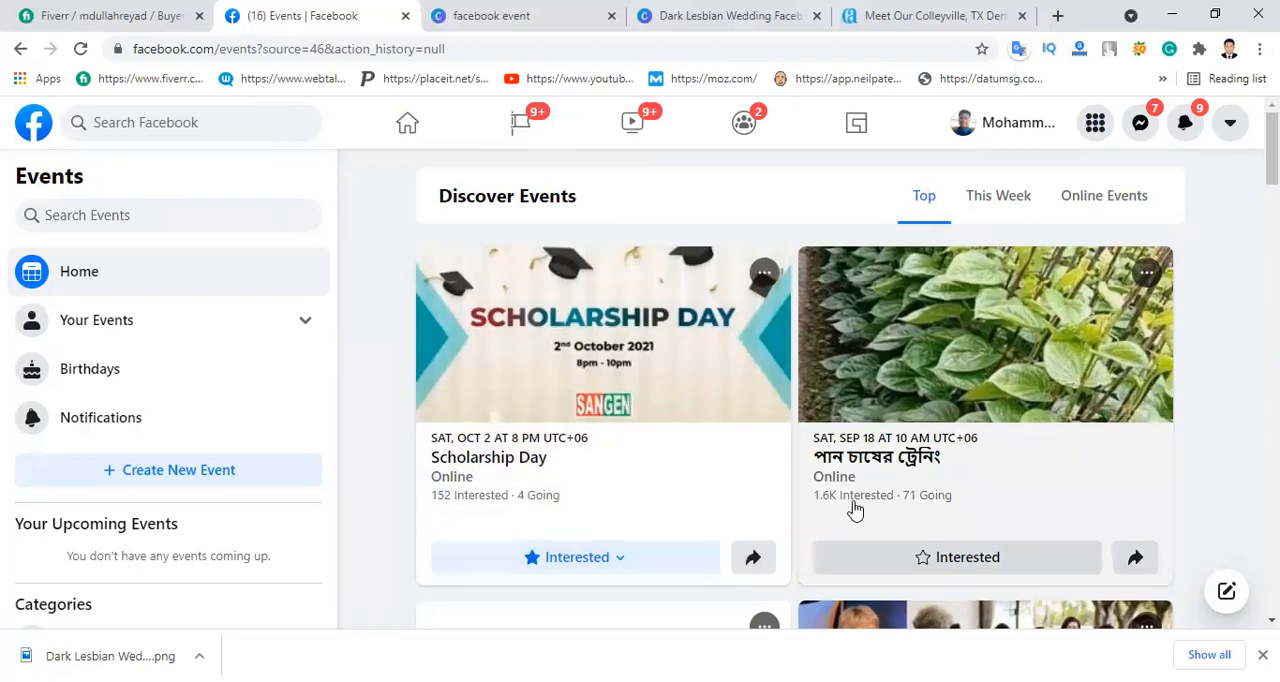
Step: Browse the This Week listings and the Online Events listings under Discover Events
left_click(997, 201)
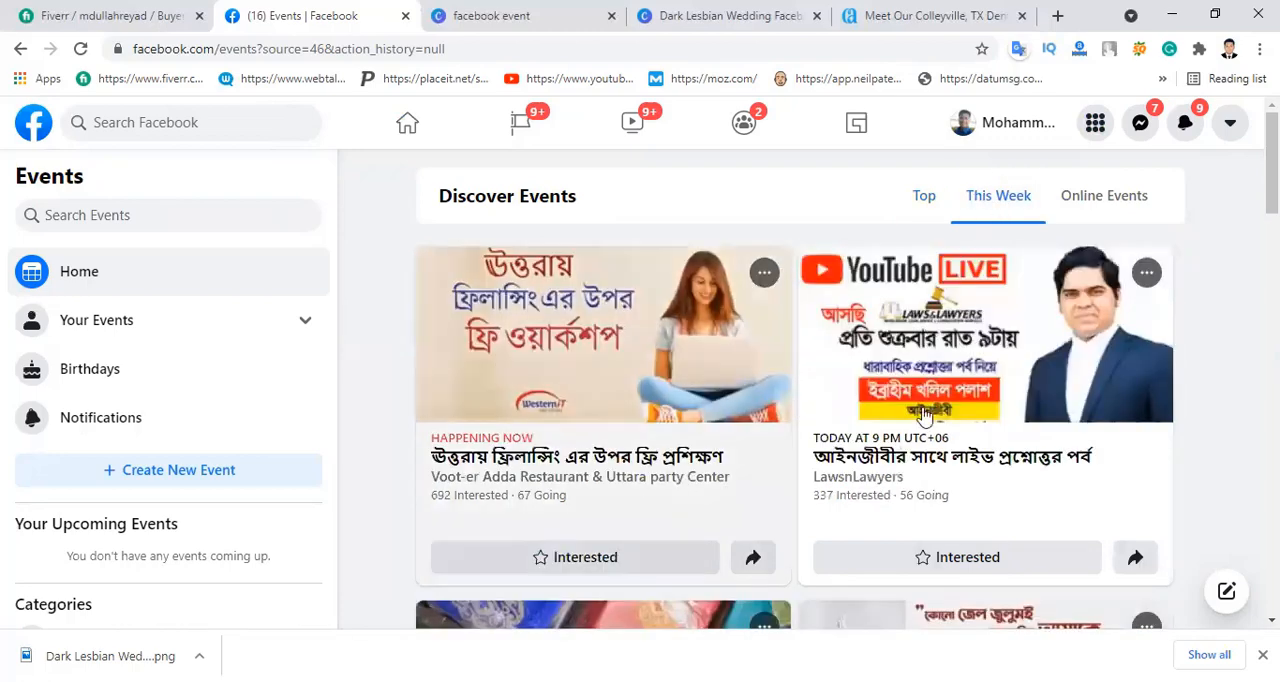
scroll(920, 450, "down", 1)
scroll(884, 440, "down", 8)
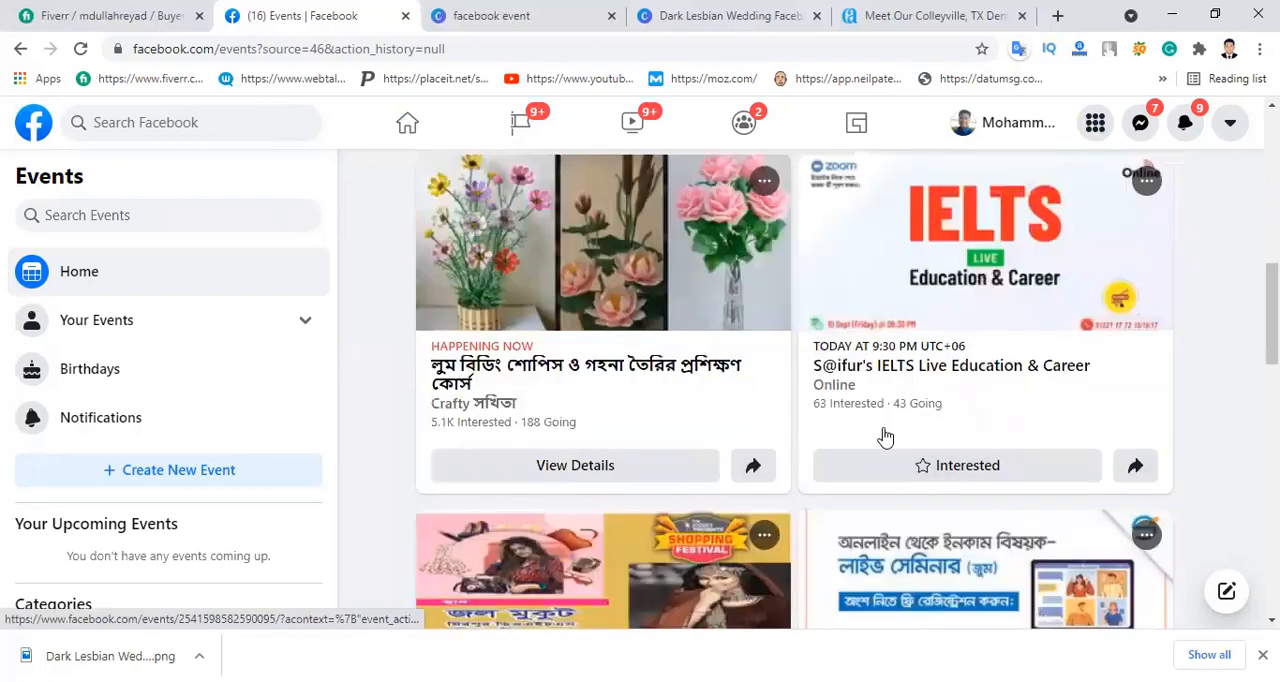
scroll(1083, 196, "up", 8)
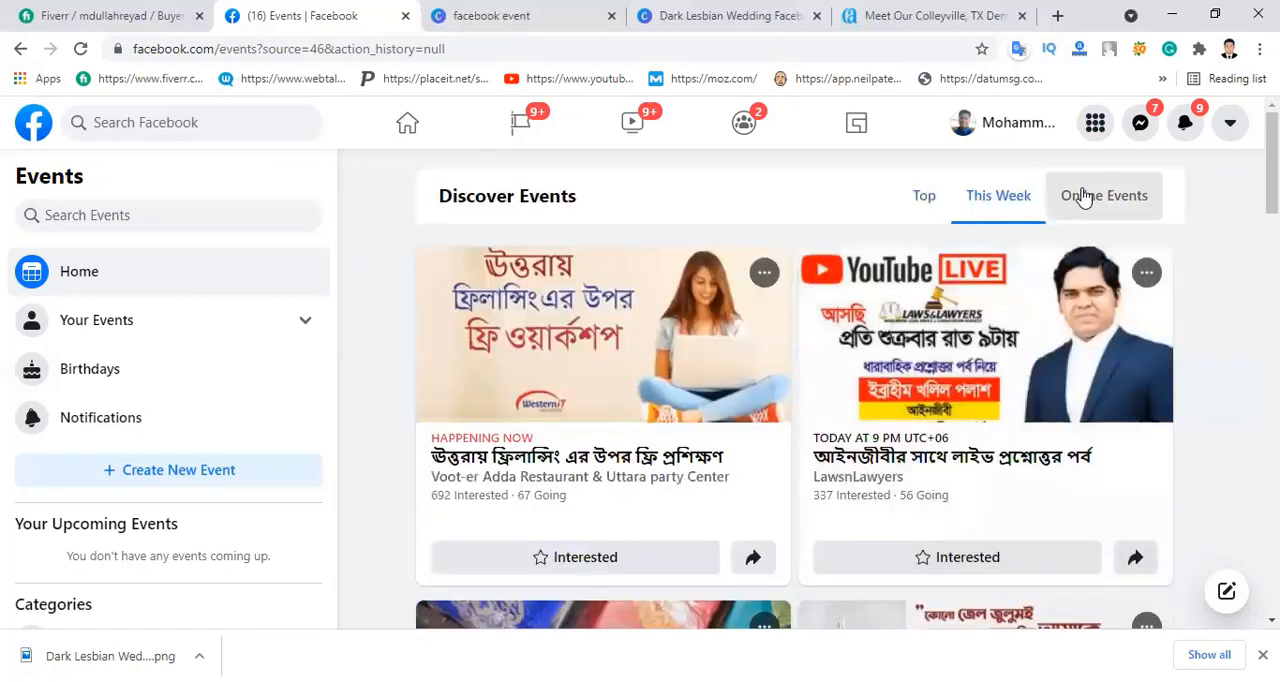
left_click(1083, 196)
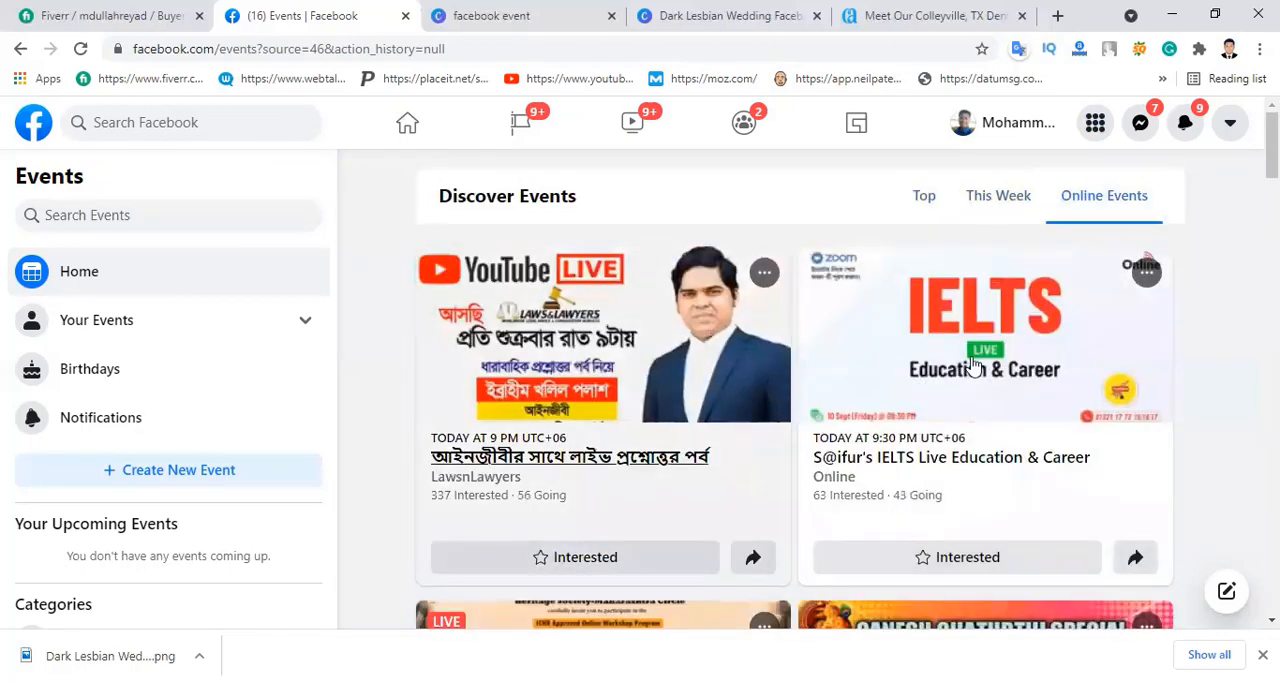
scroll(770, 385, "down", 2)
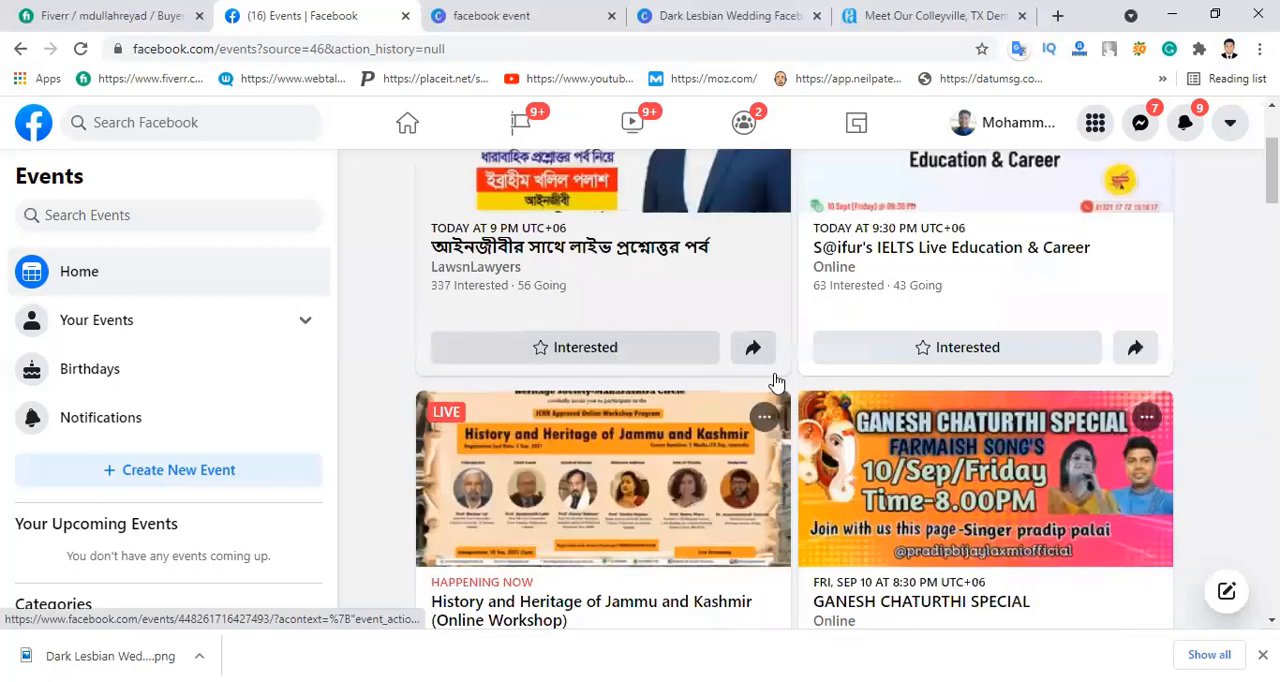
scroll(825, 383, "down", 3)
scroll(835, 393, "down", 3)
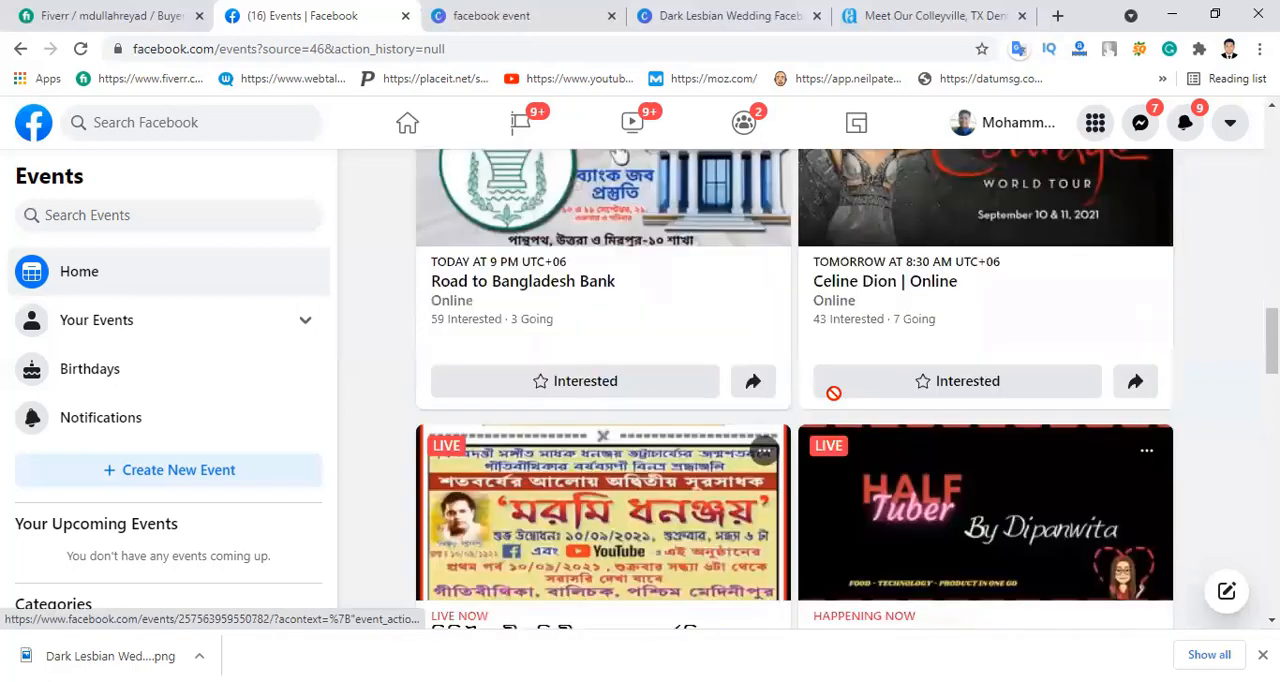
scroll(835, 393, "up", 5)
scroll(838, 390, "up", 5)
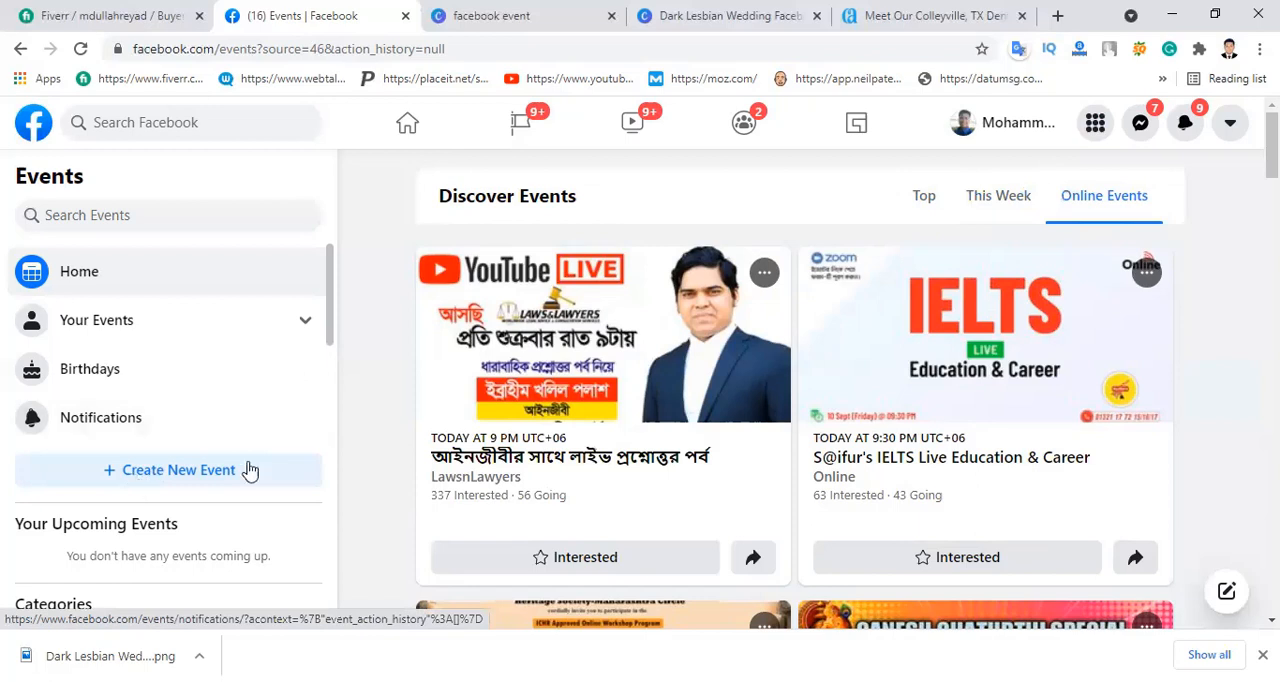
Step: Start creating a new event as an Online event of the General type
left_click(190, 476)
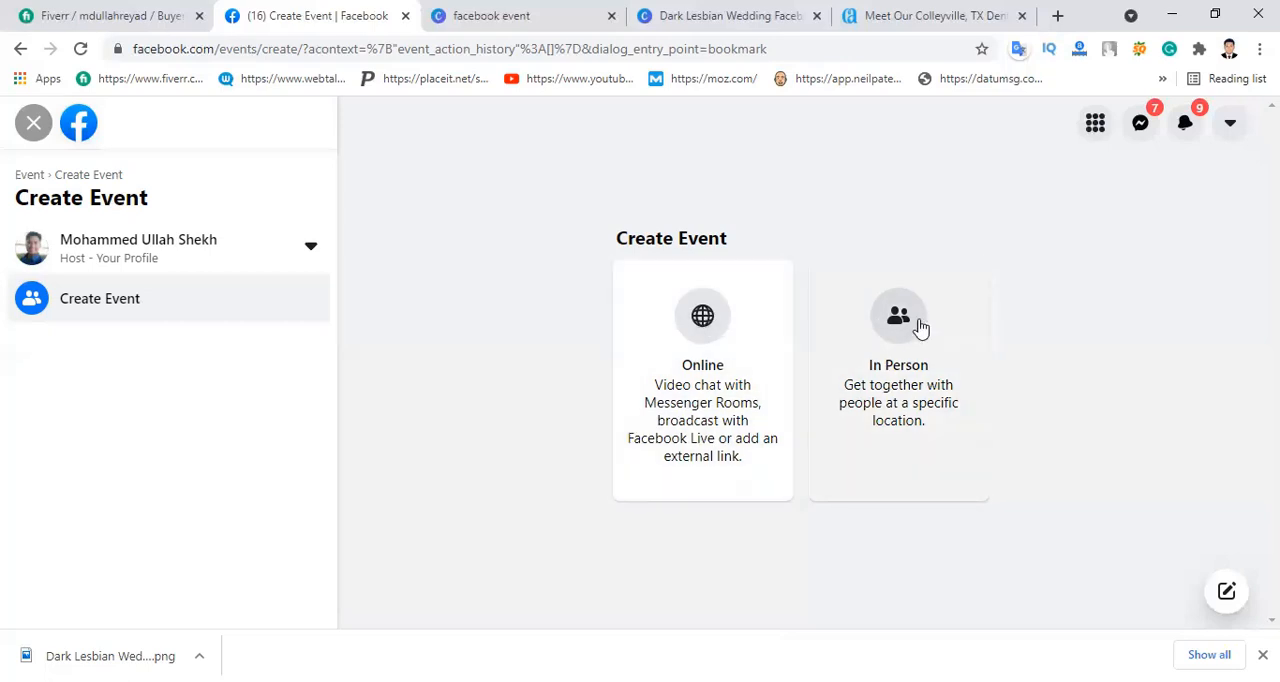
left_click(704, 326)
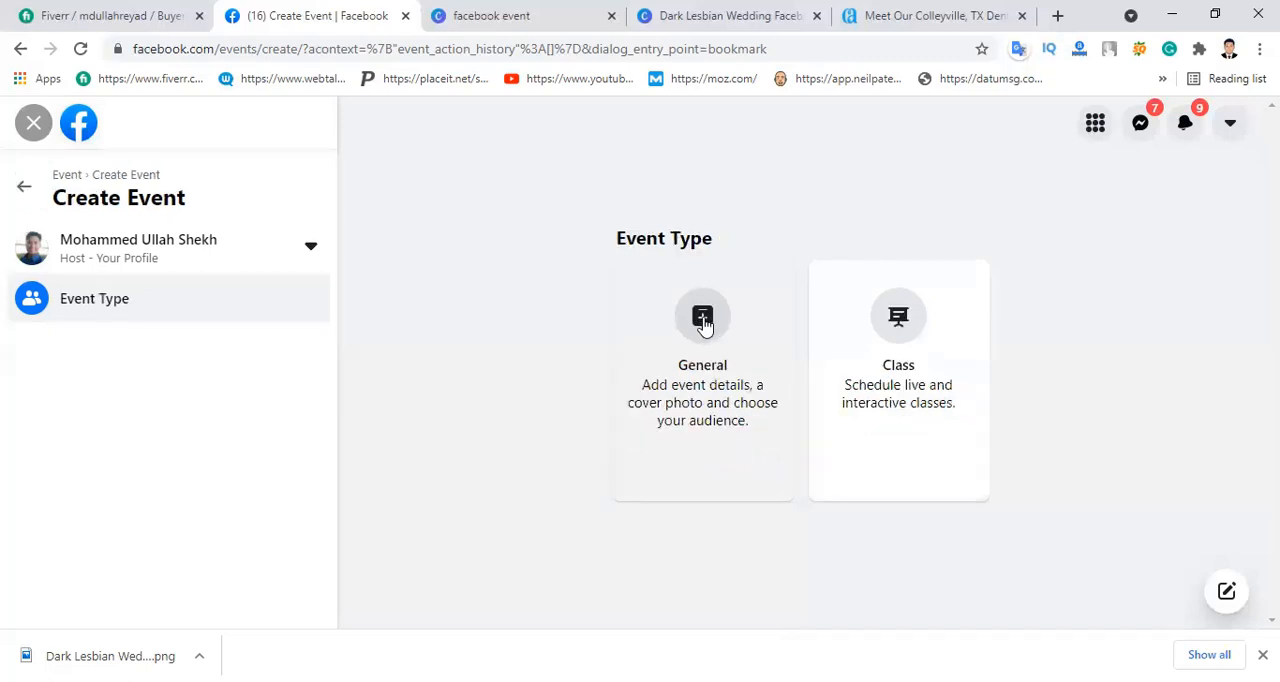
left_click(703, 324)
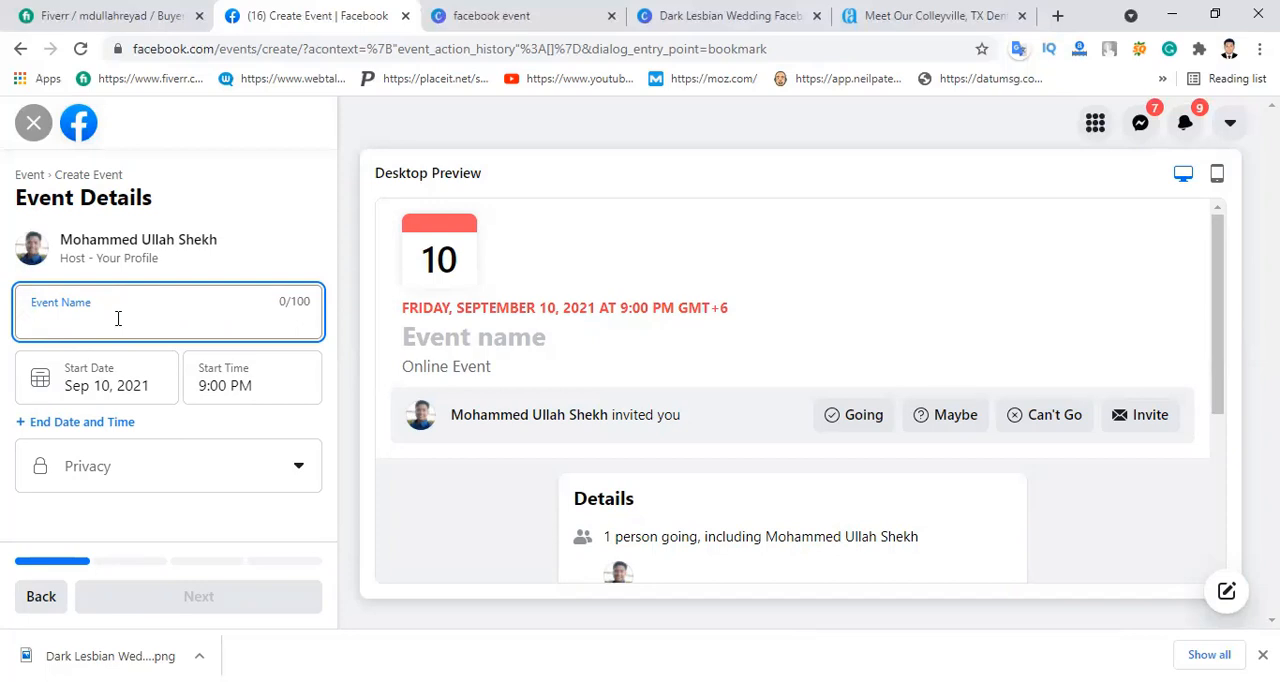
Step: Enter "Happy Birthday" as the event name
type("H")
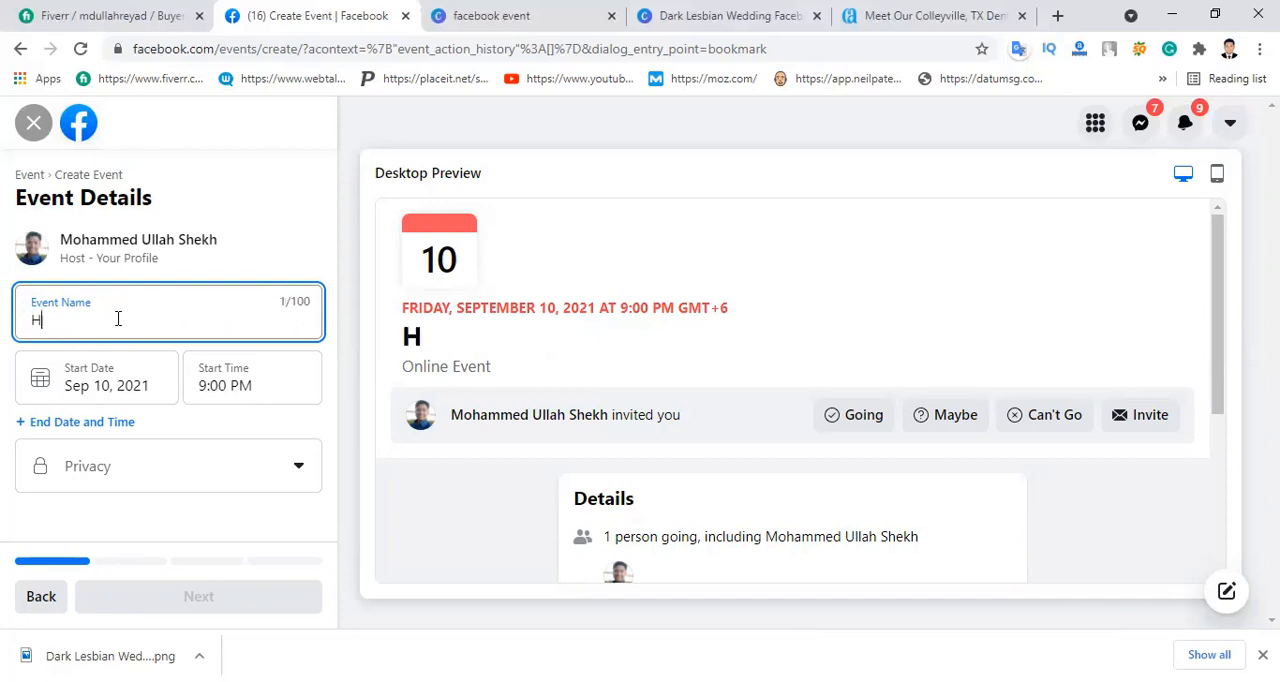
type("appy B")
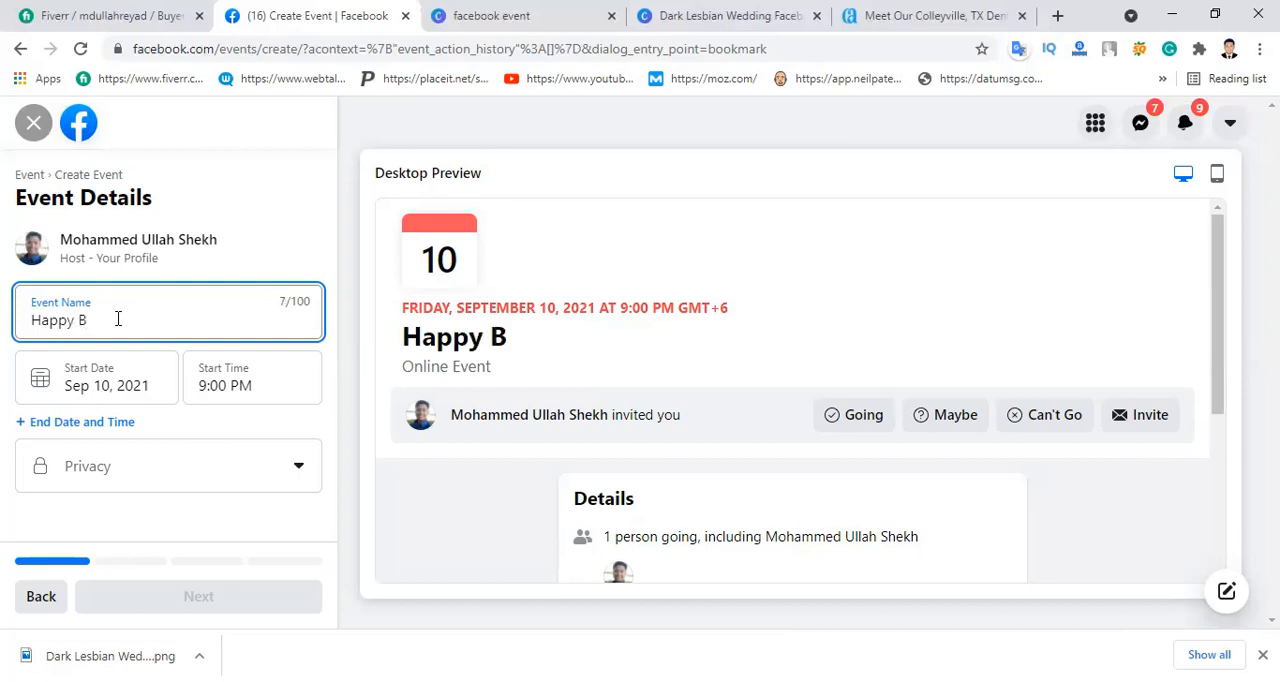
type("irthd")
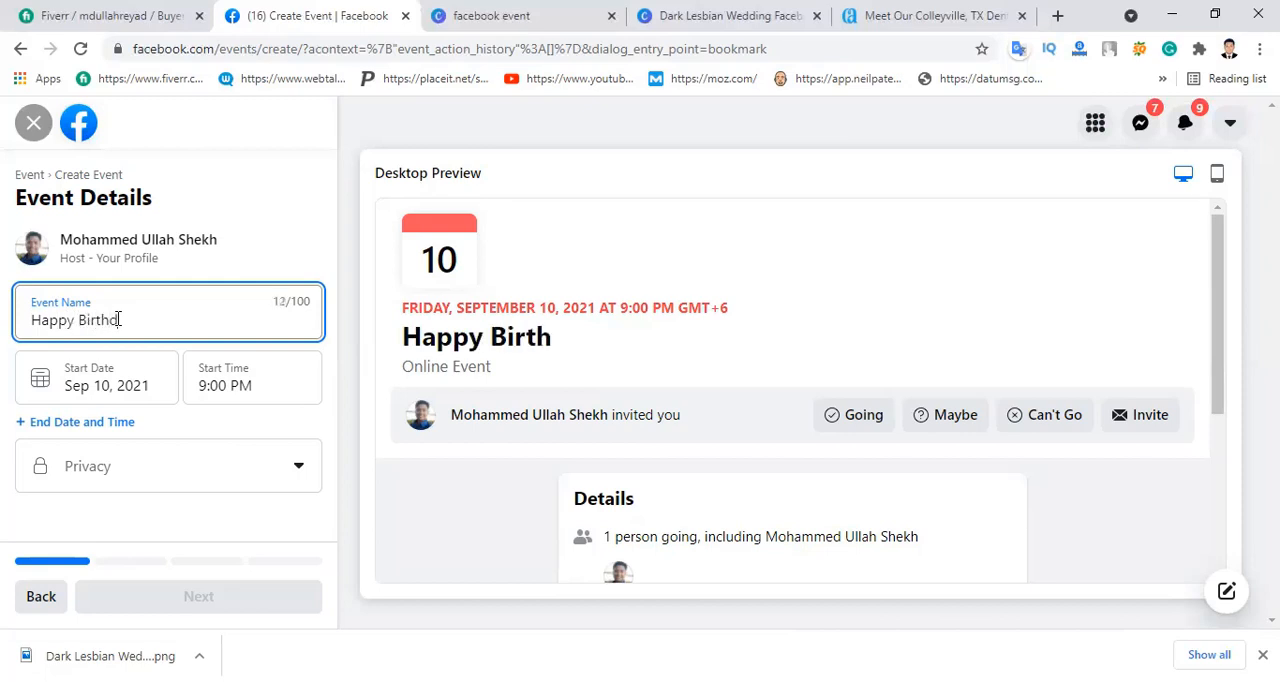
type("ay")
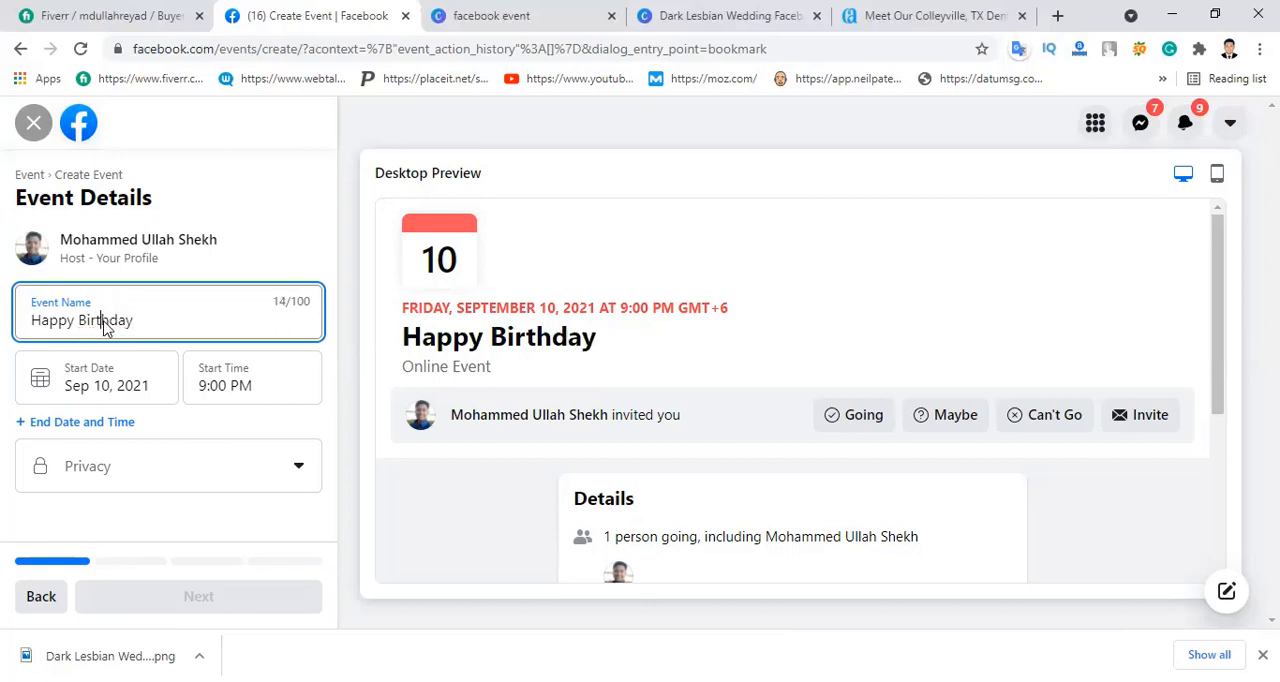
right_click(104, 323)
left_click(165, 316)
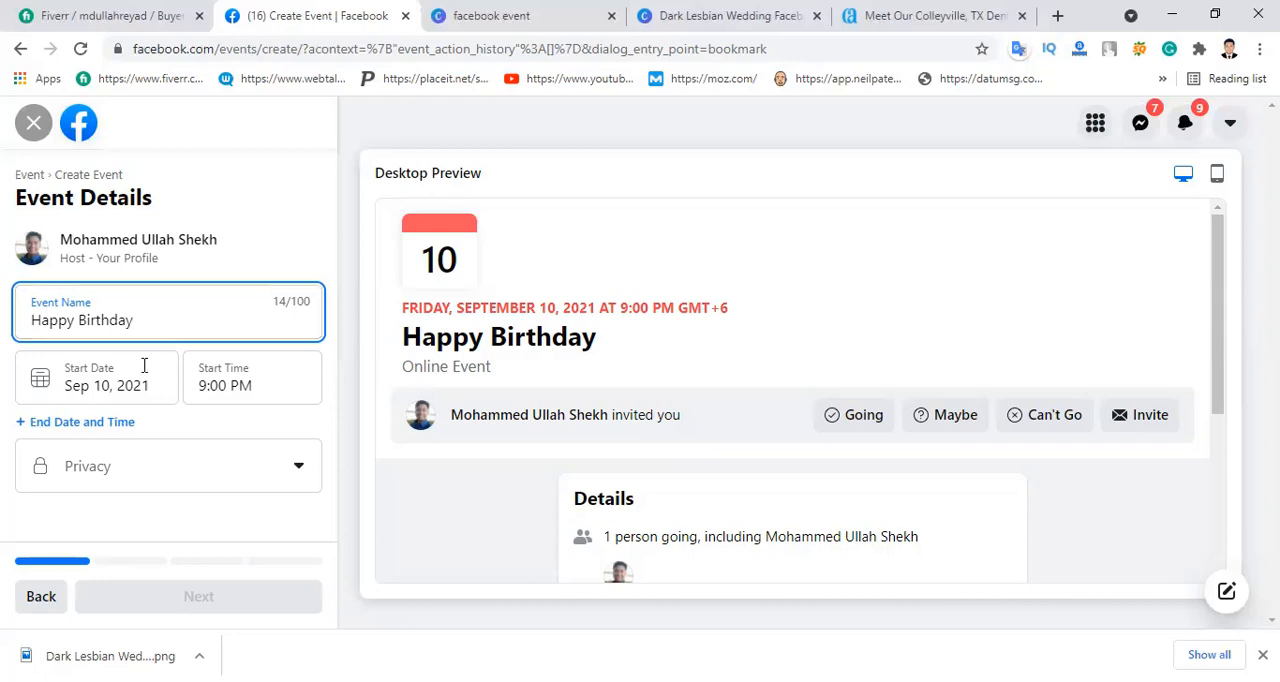
Step: Set the event's start date to Sep 12, 2021
left_click(111, 385)
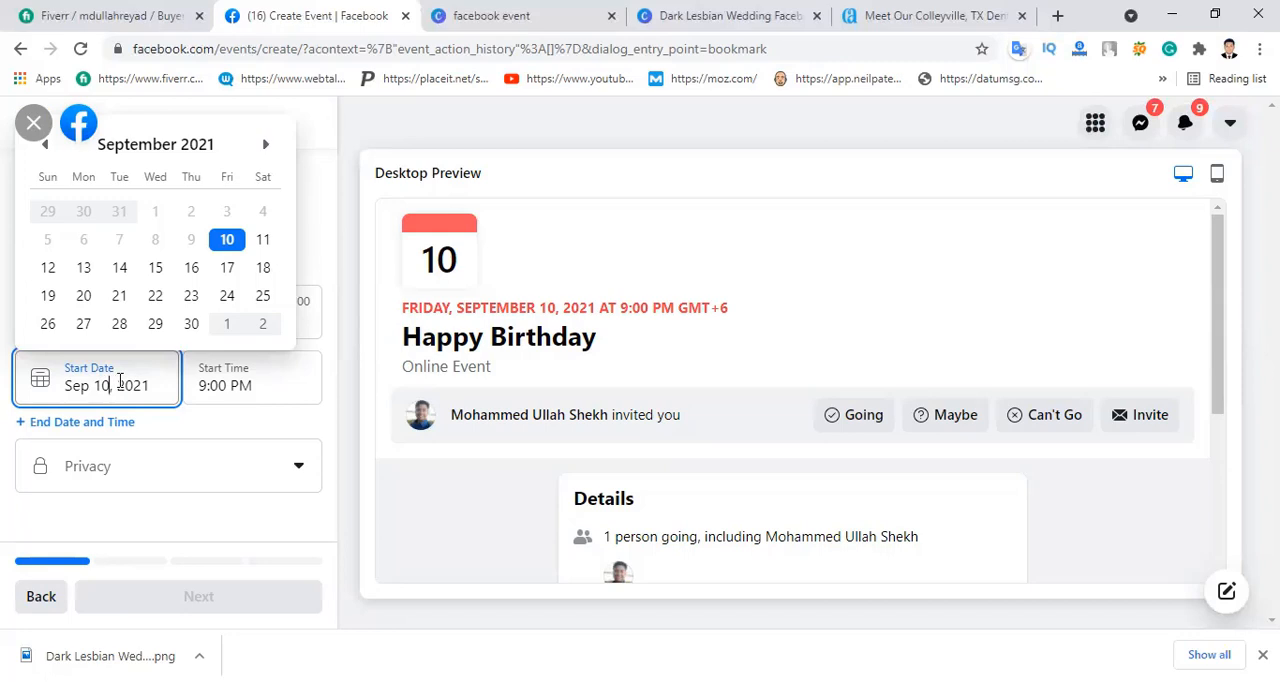
type("12")
key("BackSpace")
key("BackSpace")
key("BackSpace")
key("BackSpace")
type("12")
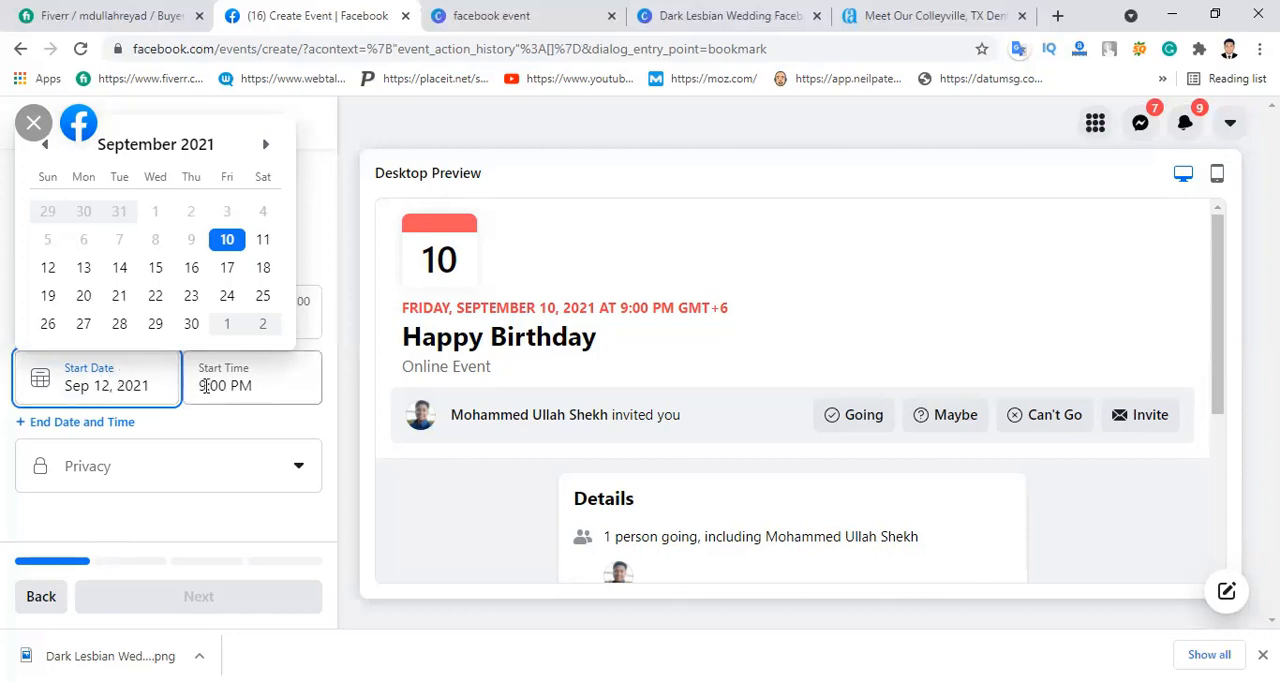
Step: Set the event's start time to 12:00 PM and add an end date and time
left_click(281, 371)
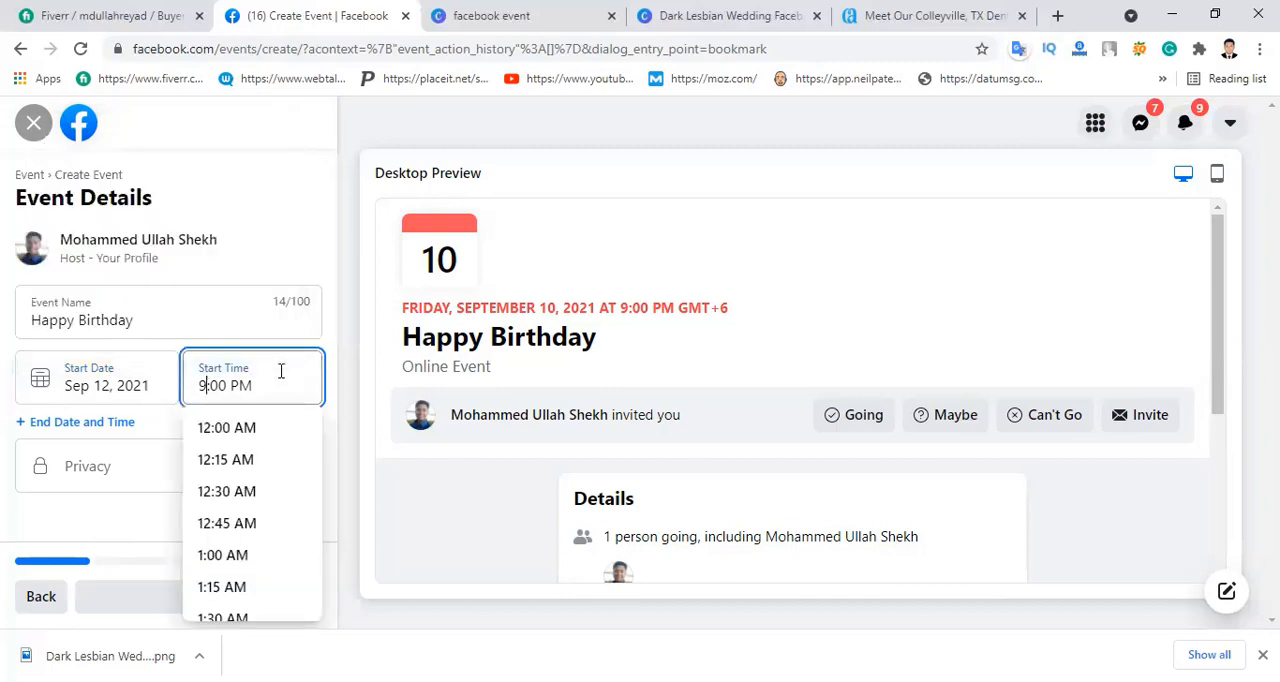
key("BackSpace")
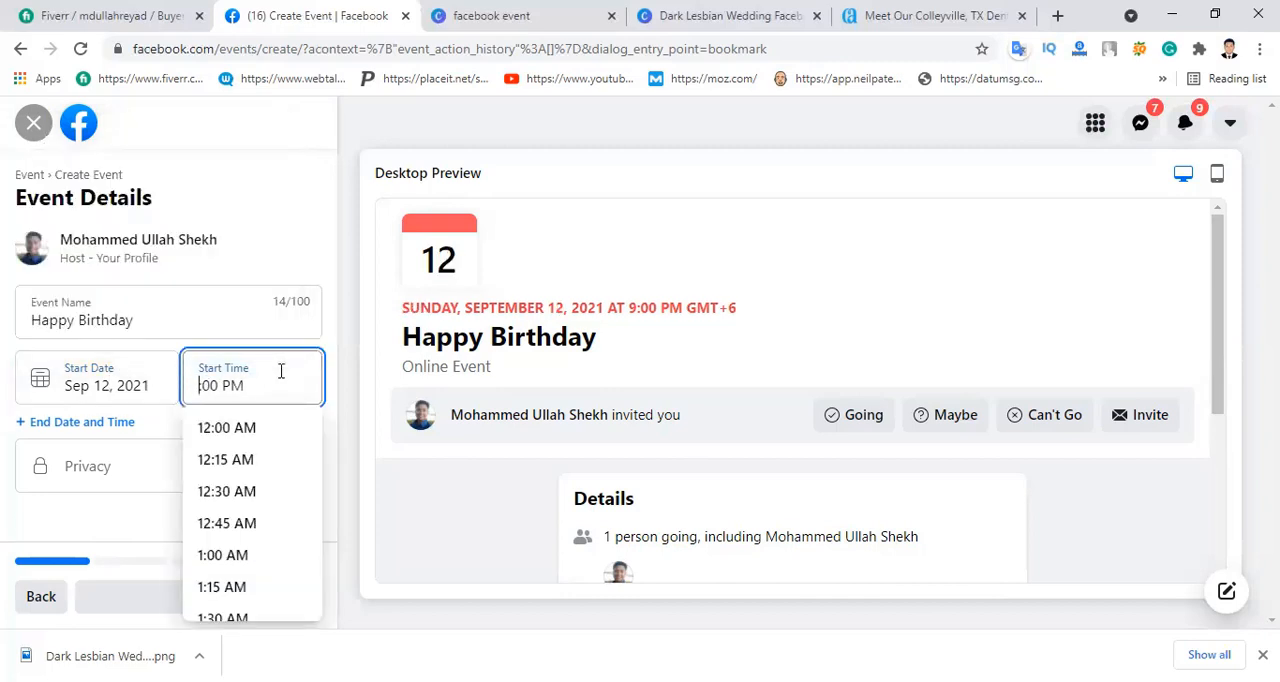
type("12")
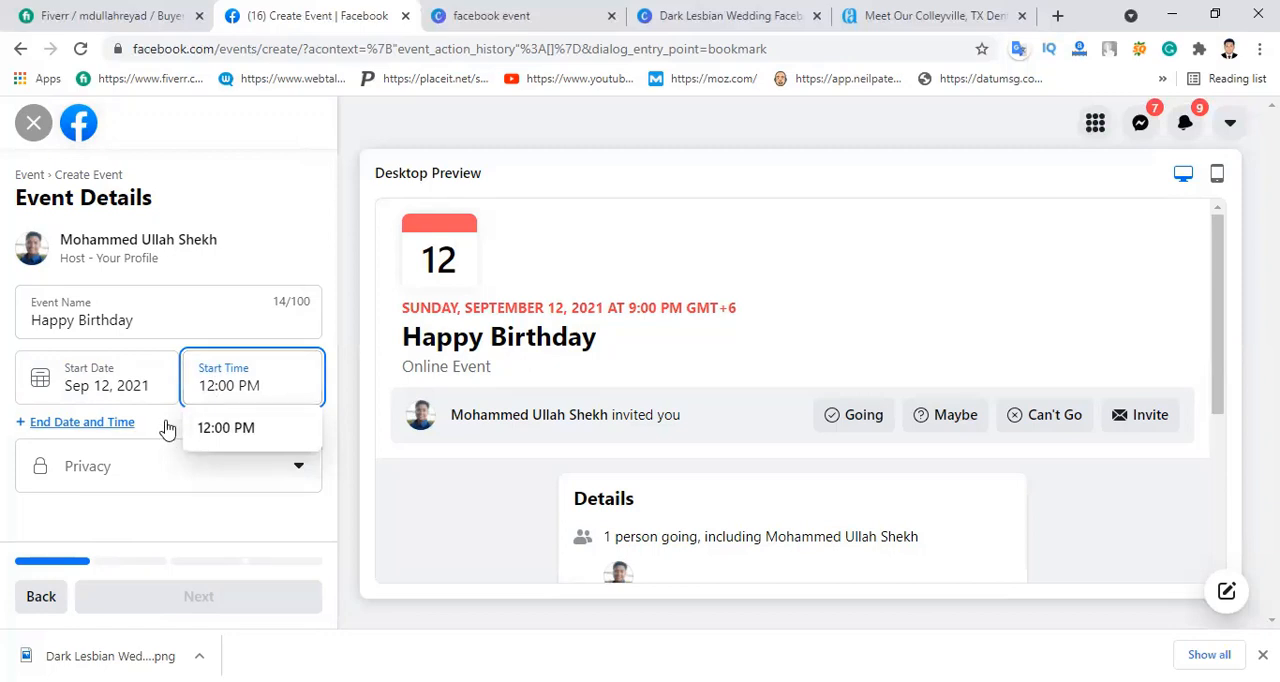
left_click(206, 350)
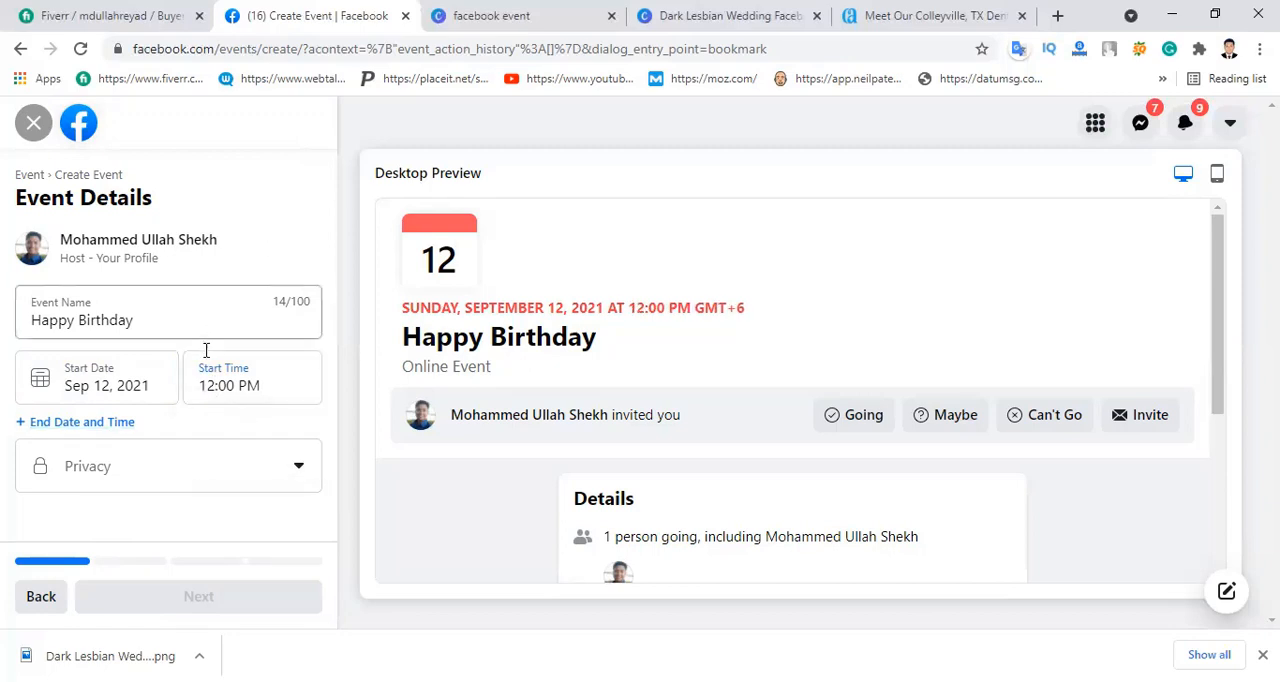
left_click(70, 424)
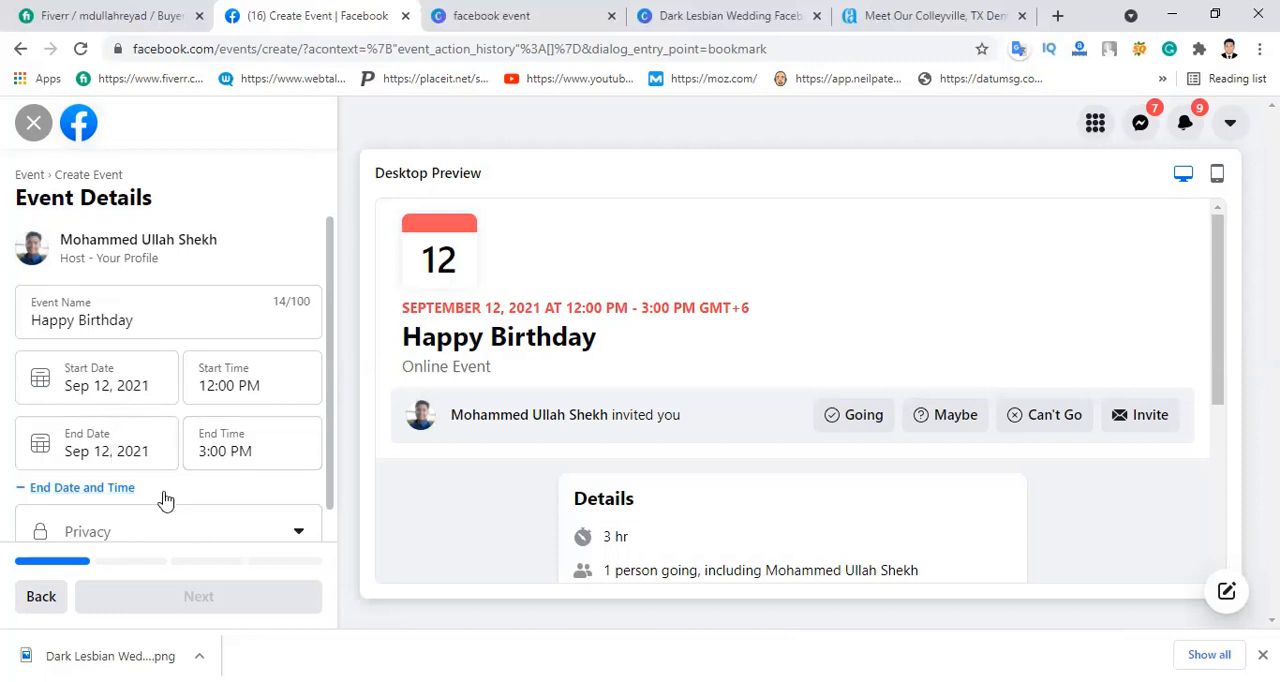
Step: Set the event's privacy to Public and choose Messenger Rooms as the way for people to join online
scroll(175, 494, "down", 1)
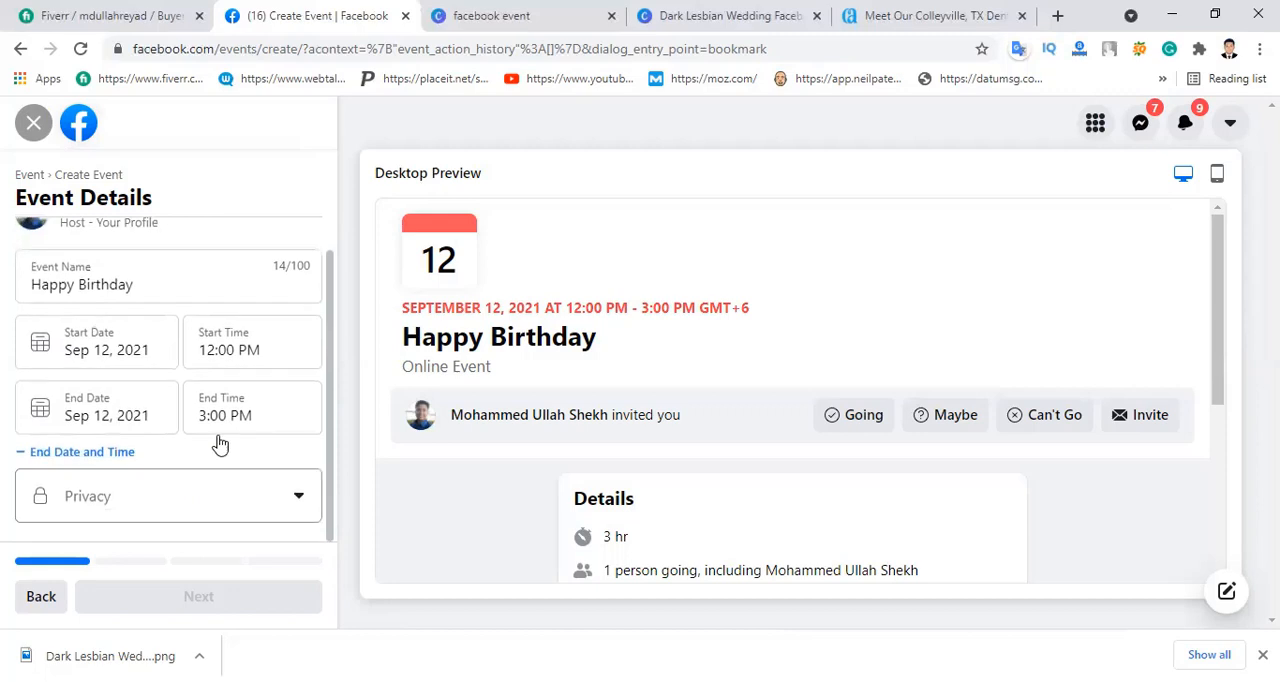
left_click(168, 502)
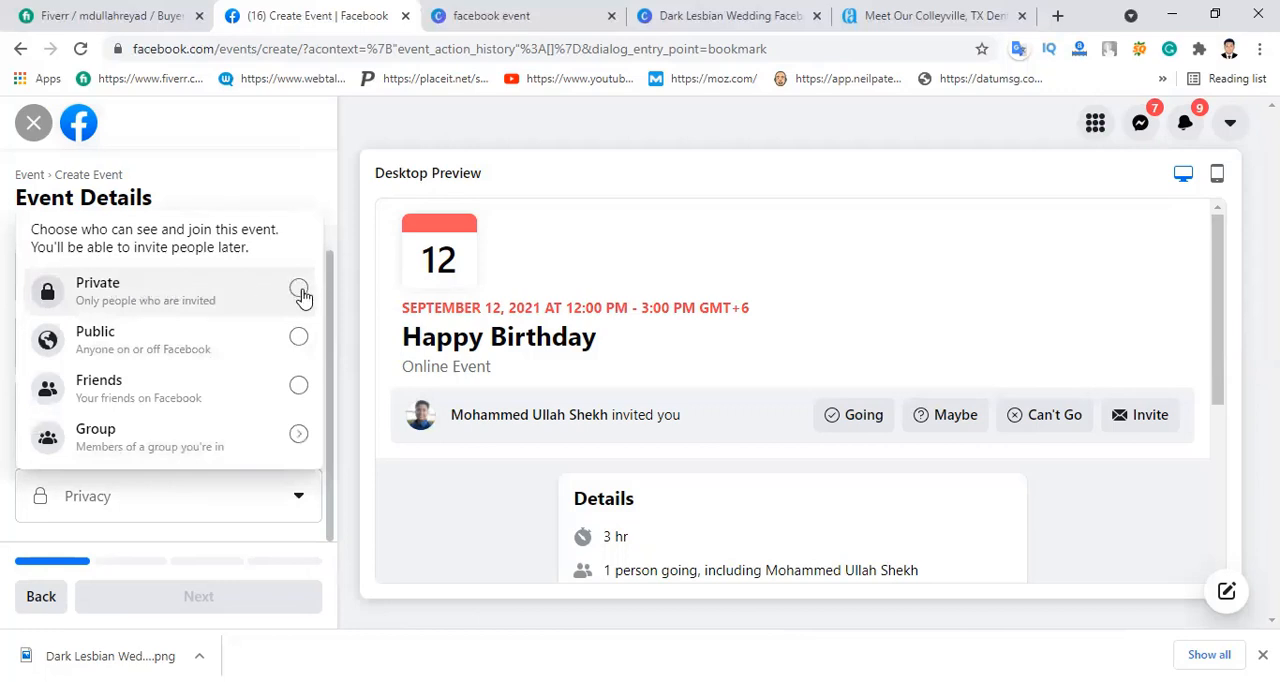
left_click(300, 340)
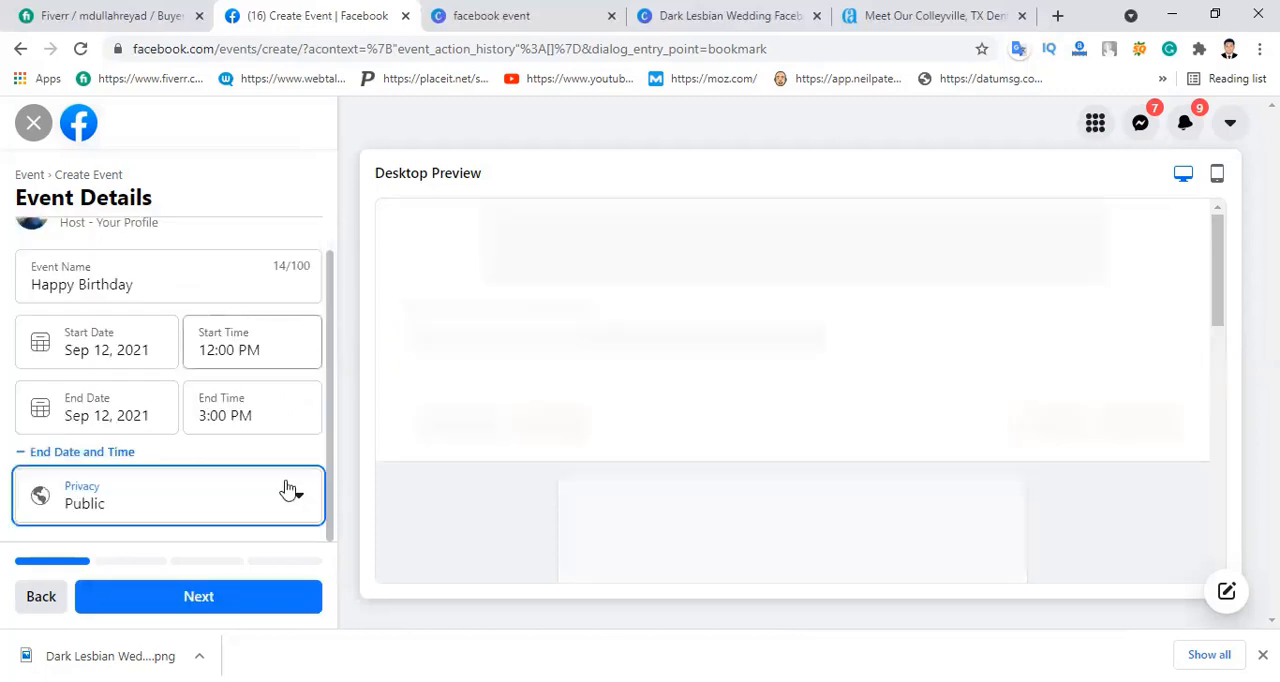
left_click(215, 598)
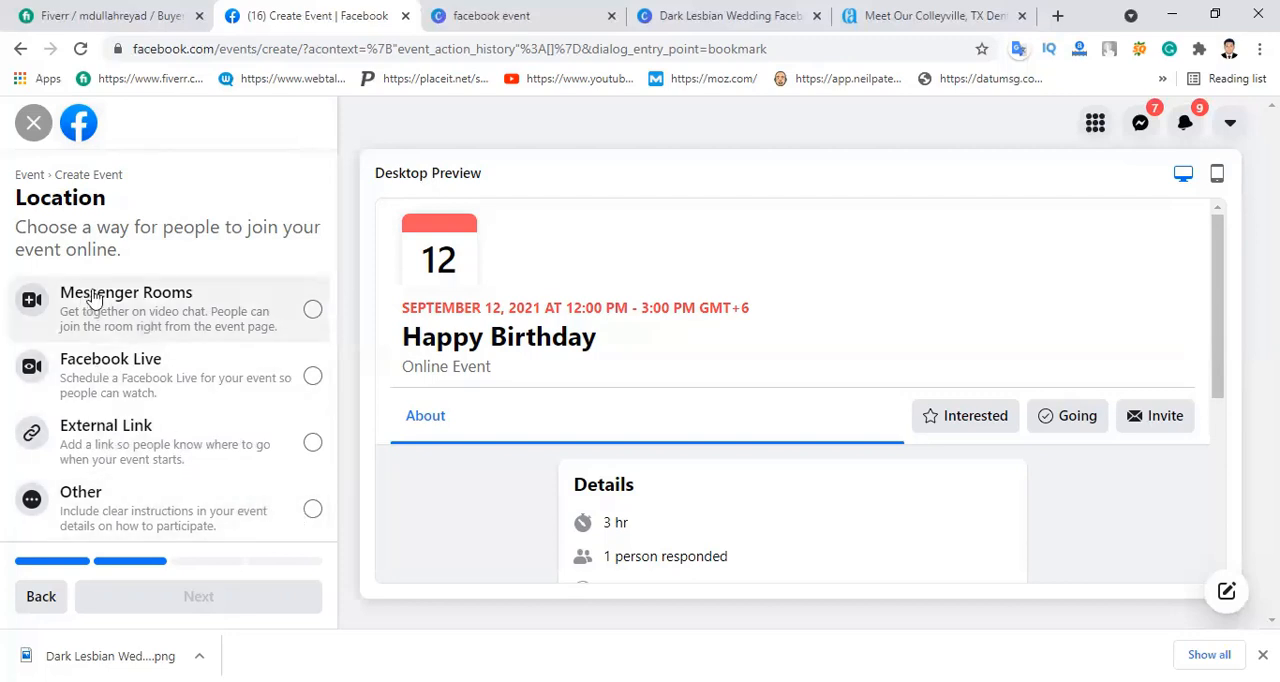
left_click(313, 312)
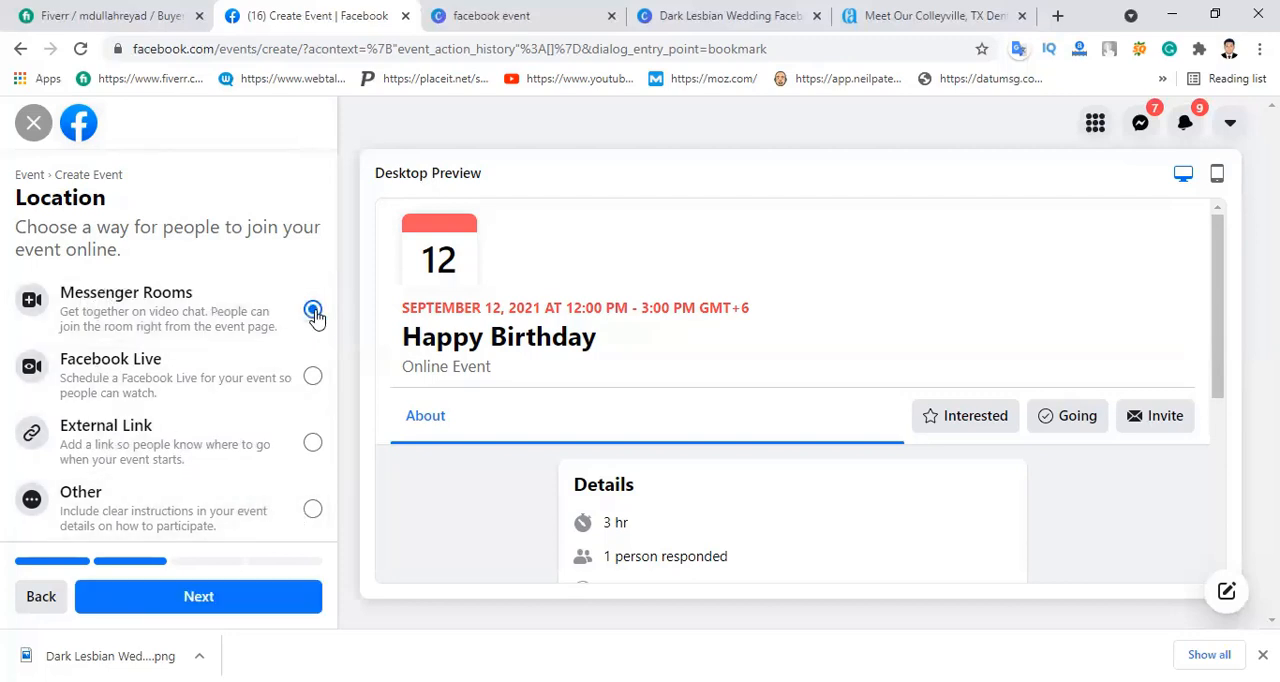
left_click(199, 598)
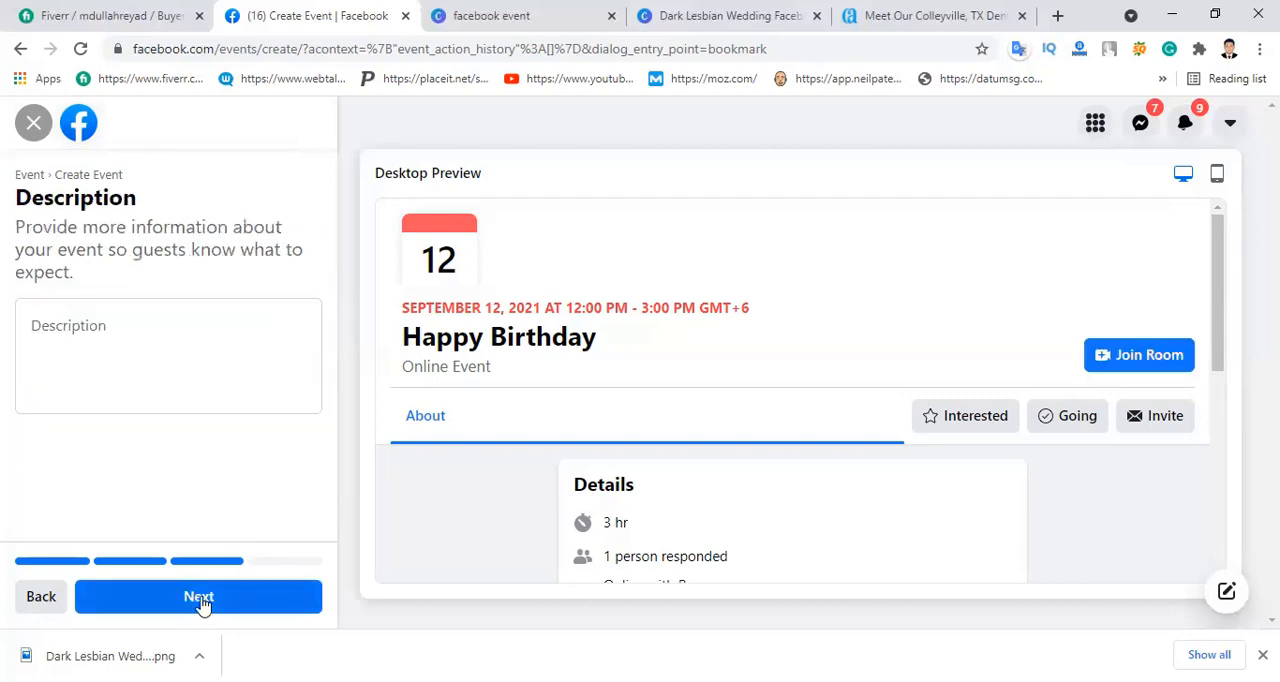
Step: Enter "Many many happy Returns of the day." as the event description and check it in the preview
left_click(129, 332)
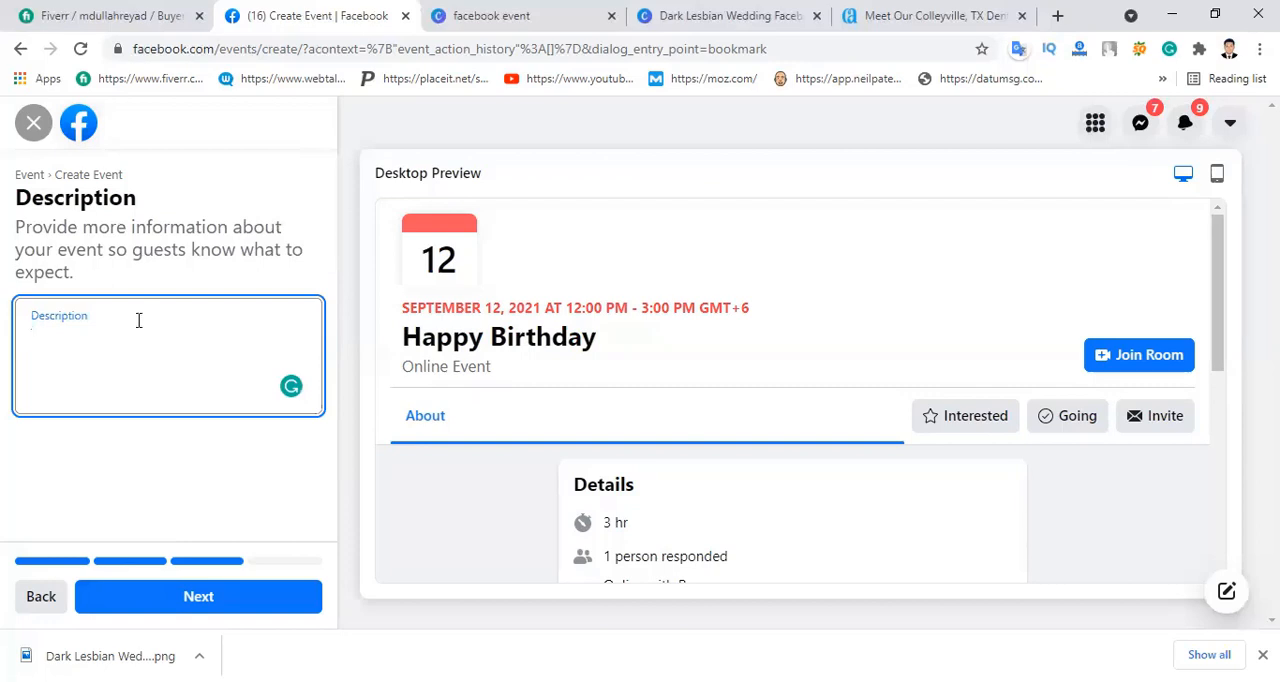
type("Many many happy R")
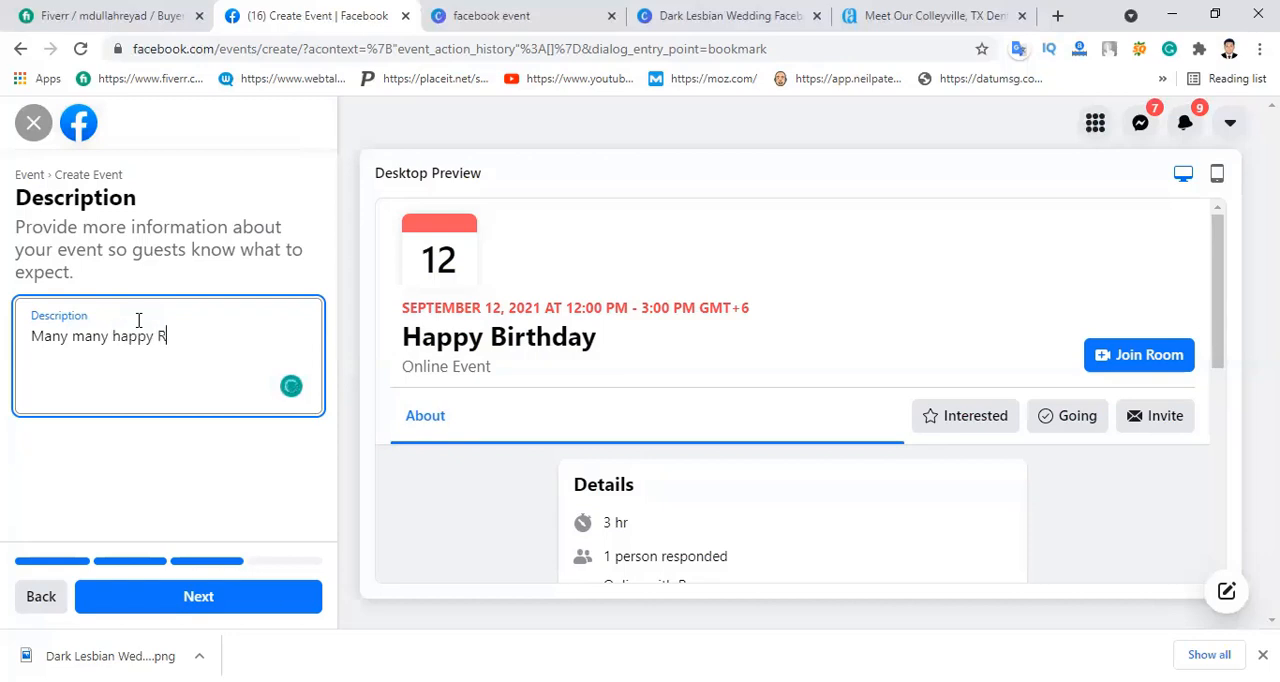
type("etuns of the da")
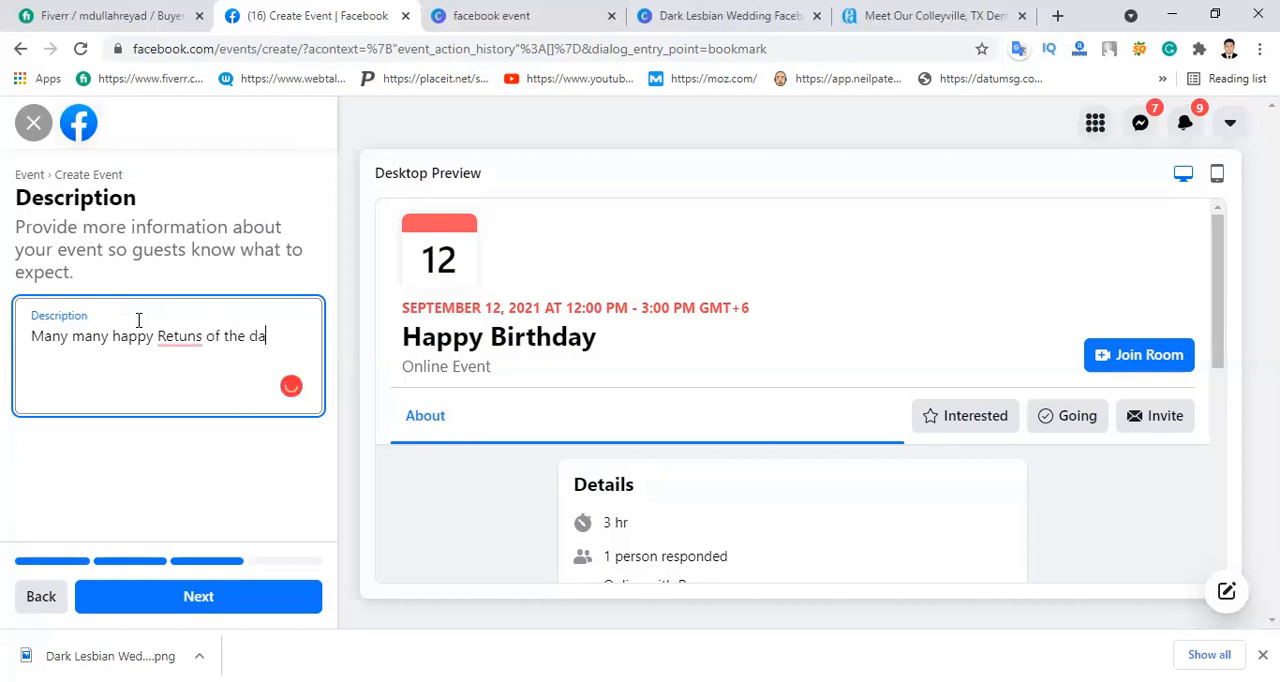
type("y")
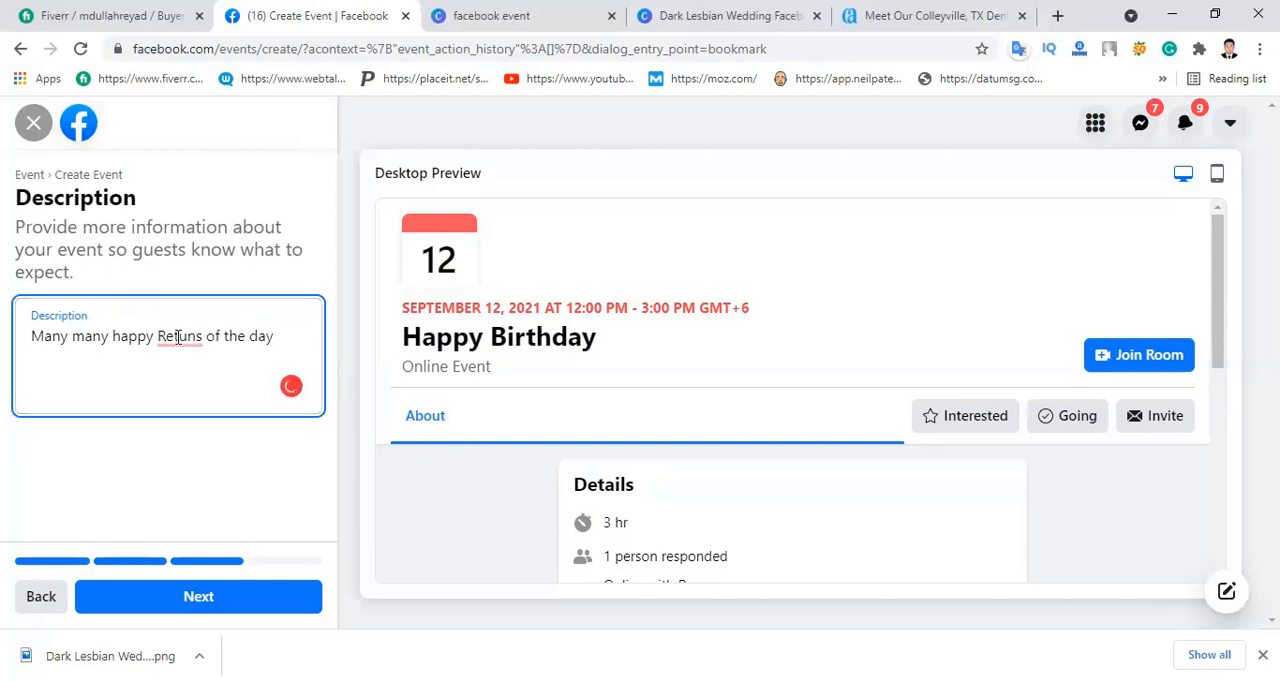
right_click(185, 344)
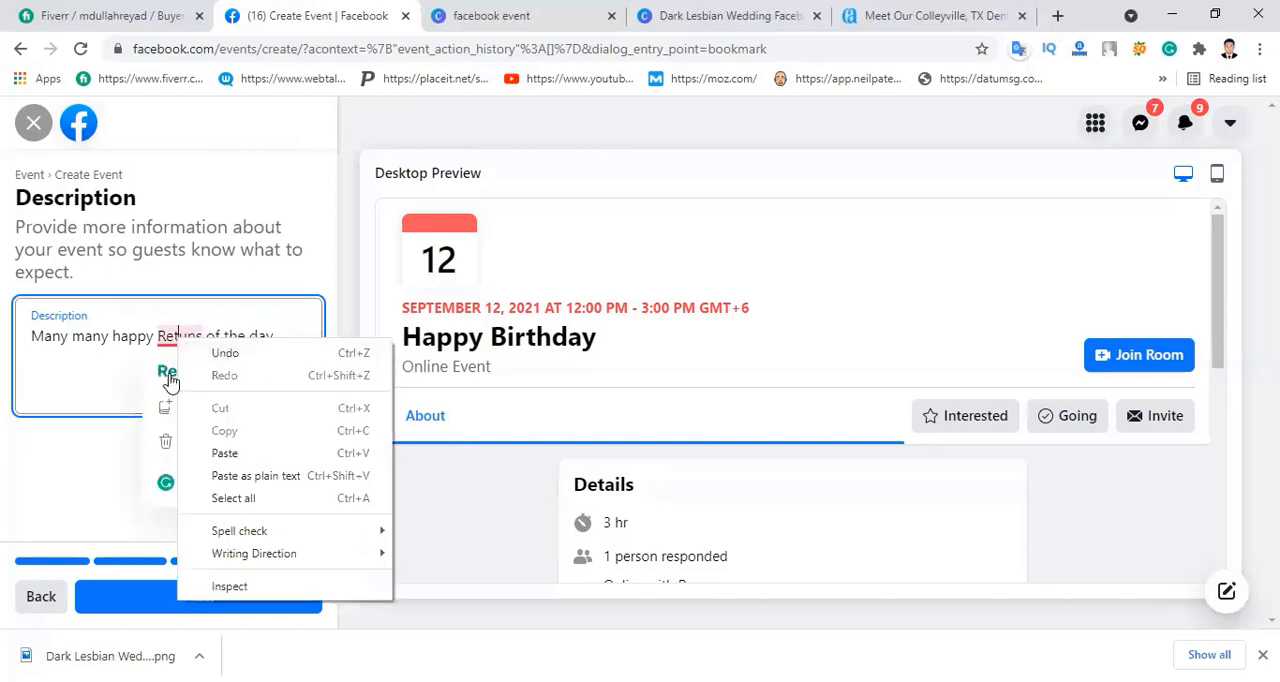
left_click(296, 335)
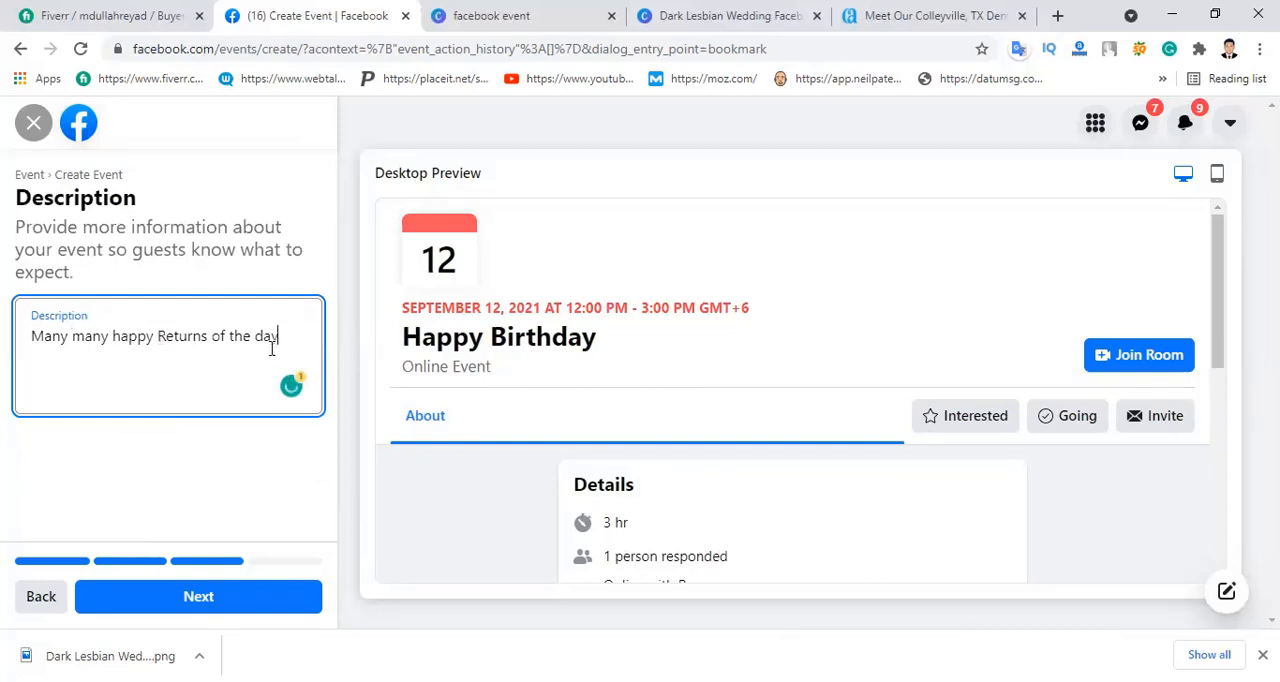
type(".")
scroll(770, 512, "down", 1)
scroll(770, 514, "down", 2)
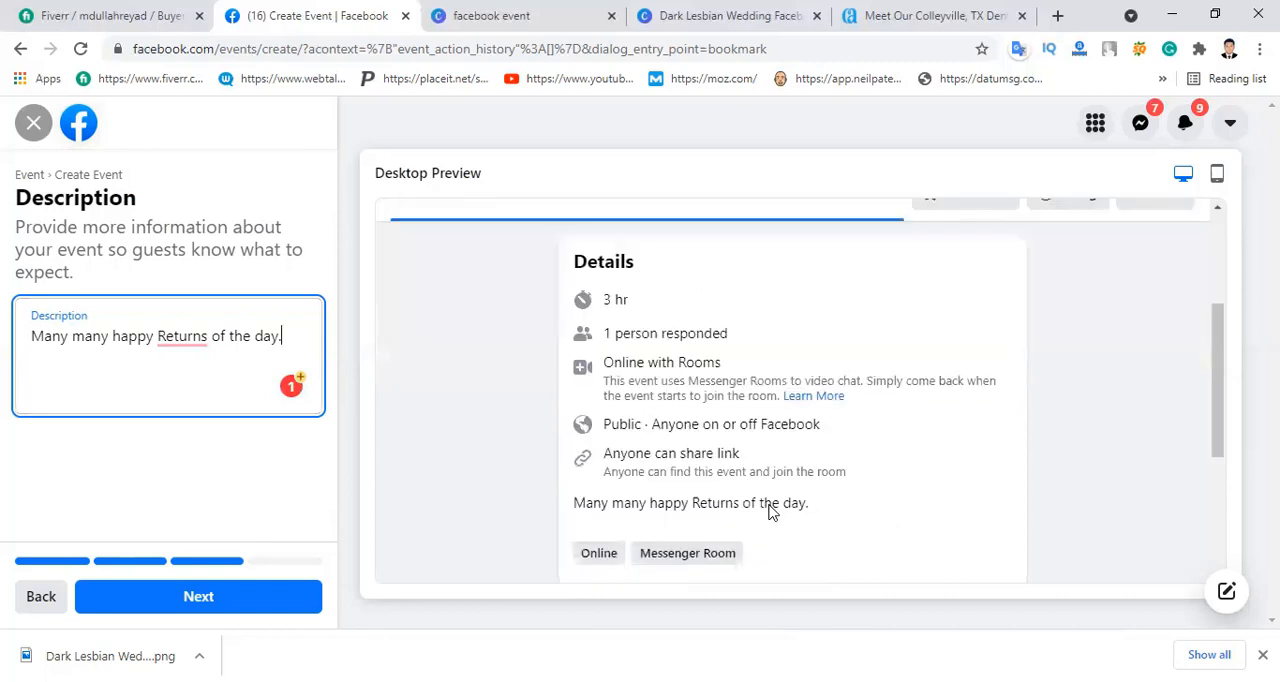
scroll(768, 508, "down", 2)
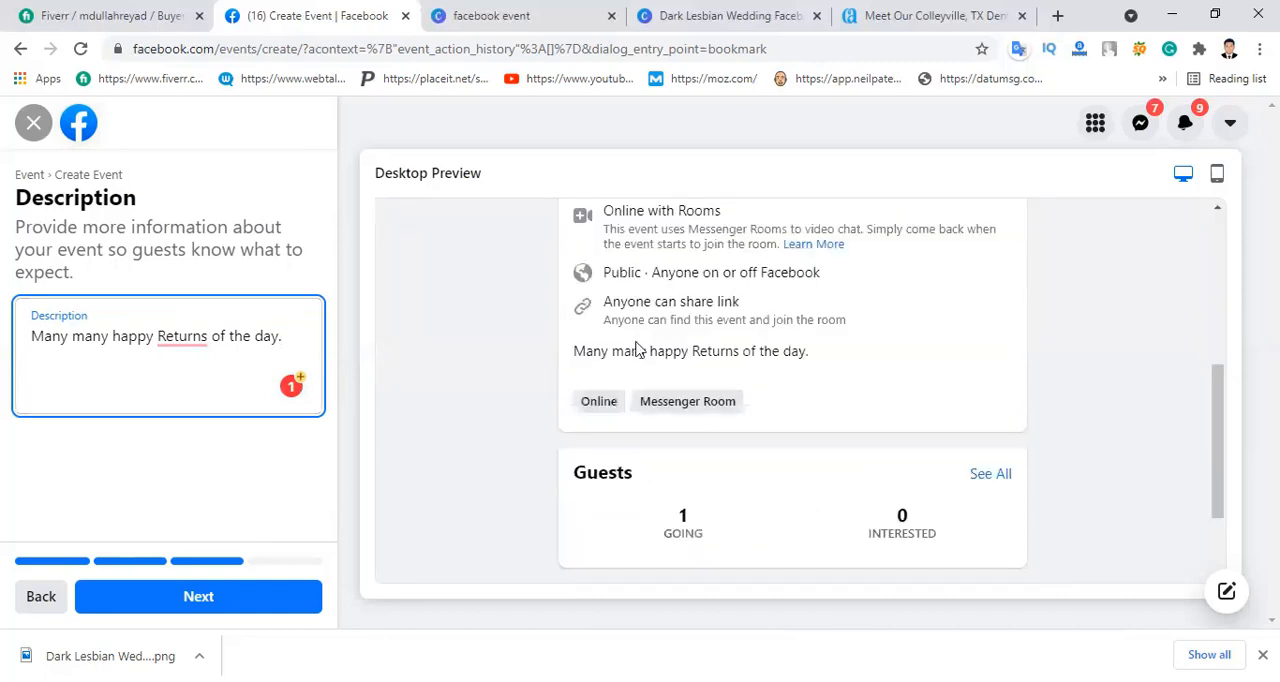
Step: Copy the dentist's highlighted introduction paragraph from the Colleyville dentist page and paste it on a new line of the event description
left_click(216, 346)
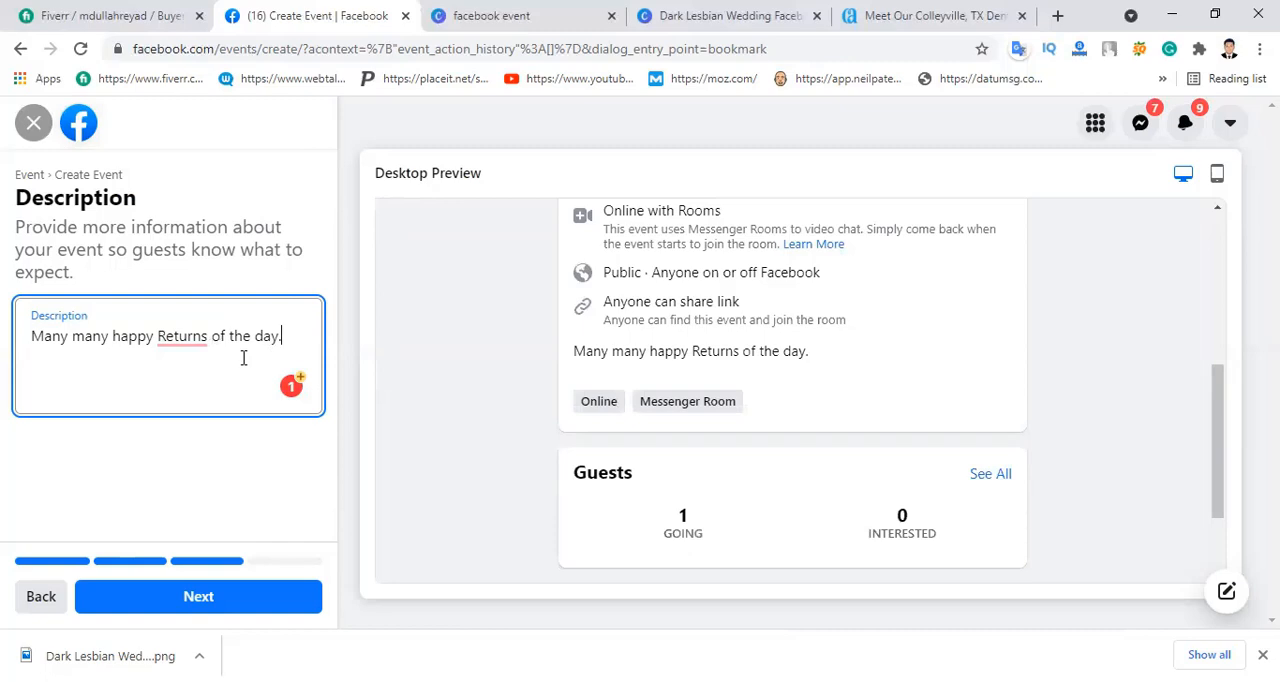
key("Return")
key("ctrl+v")
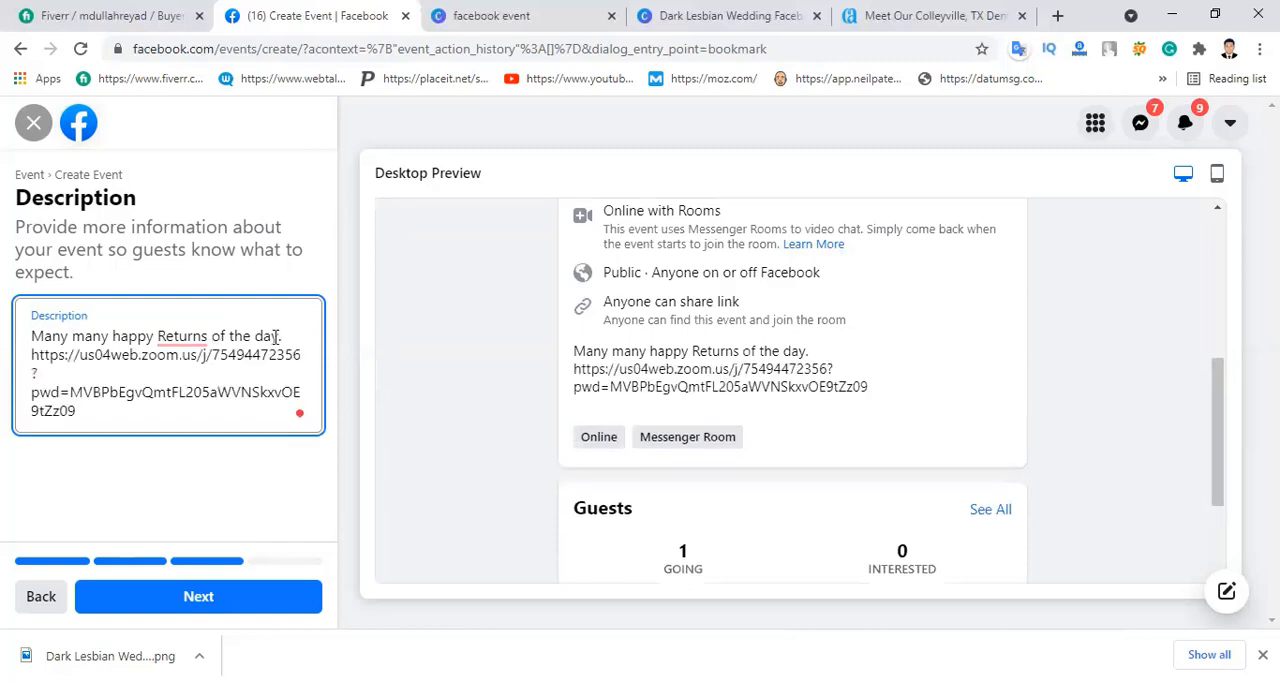
key("ctrl+z")
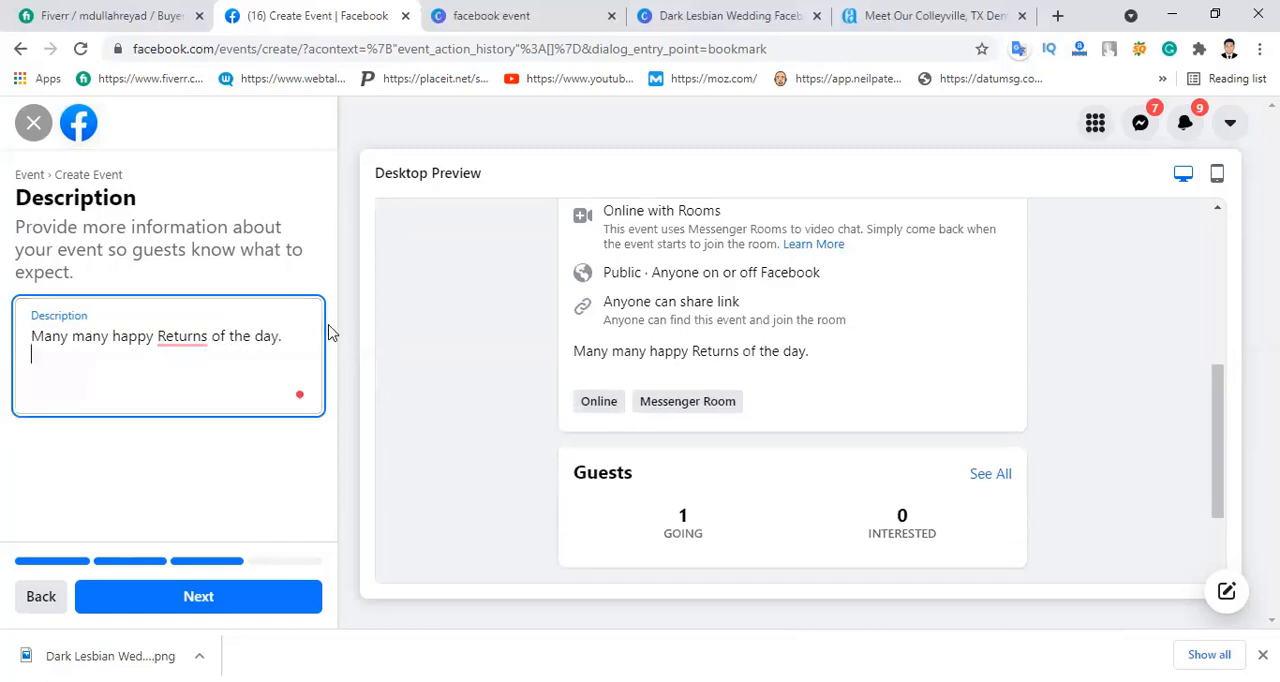
left_click(988, 14)
right_click(300, 452)
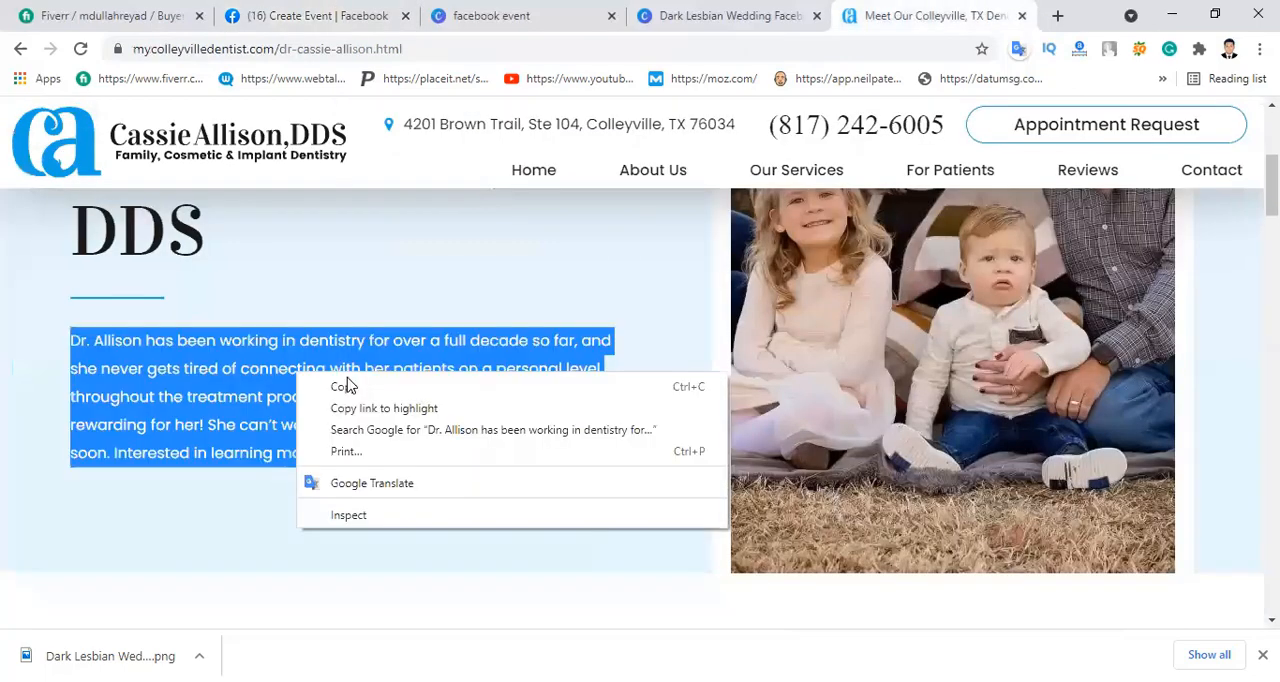
left_click(345, 463)
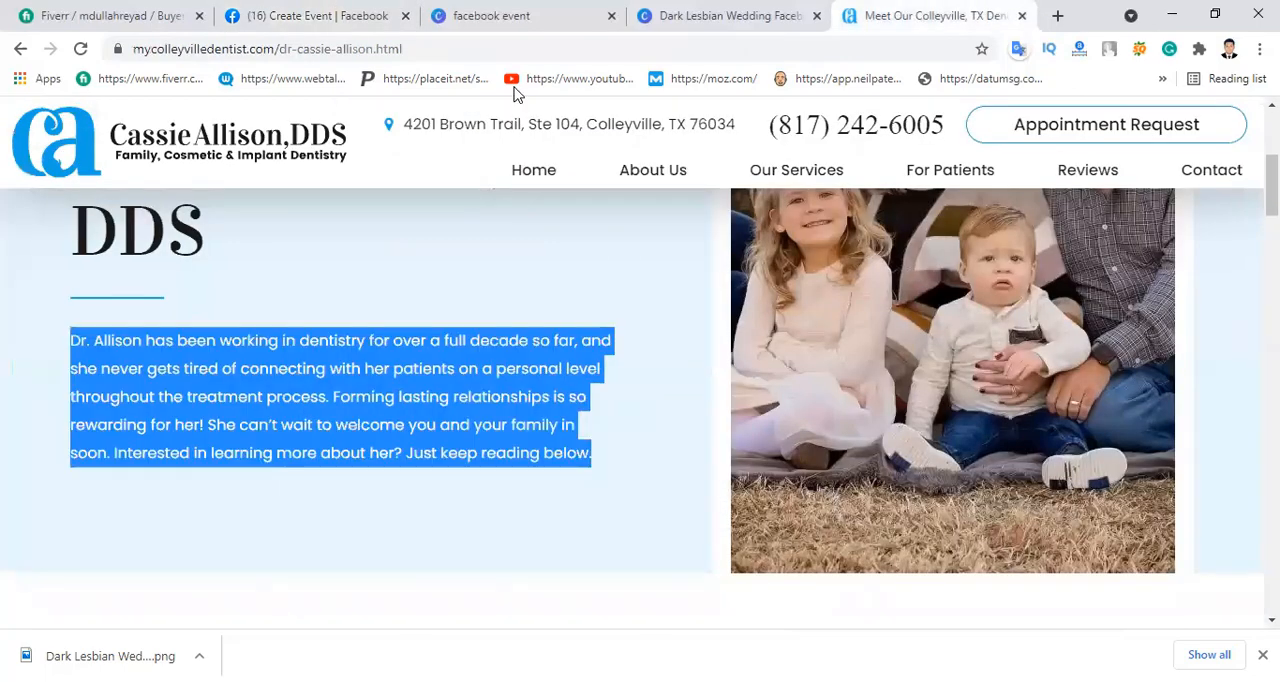
left_click(317, 16)
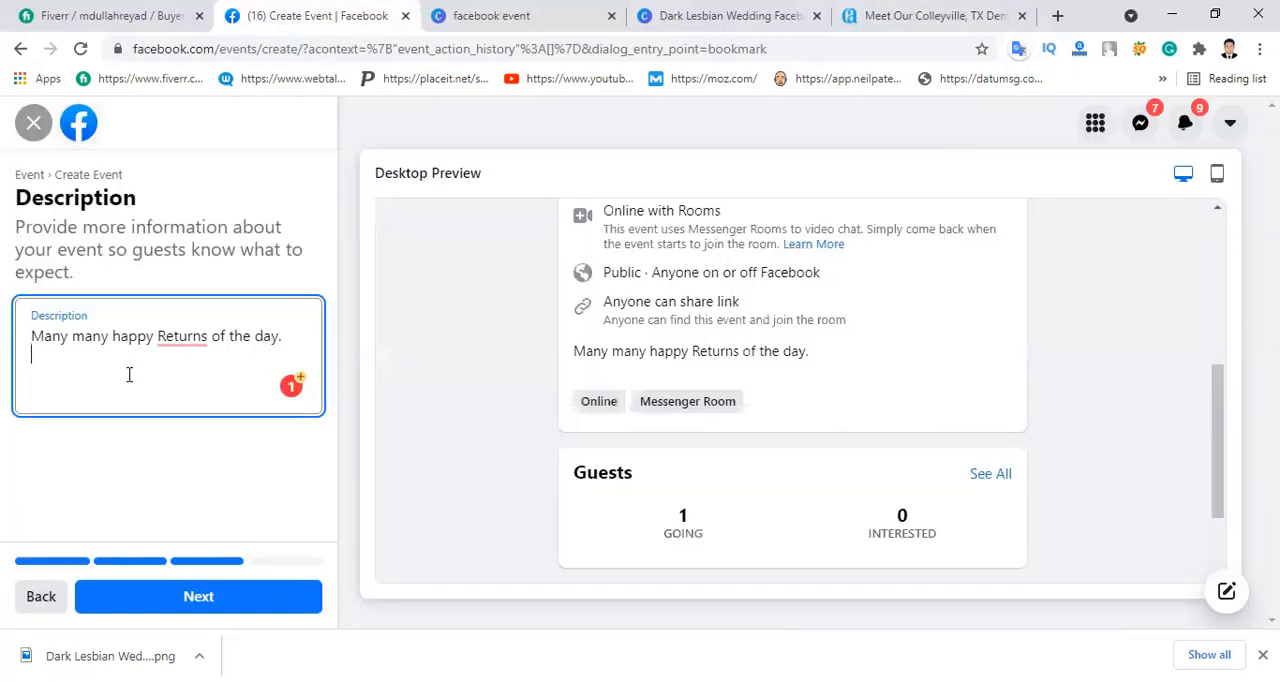
key("ctrl+v")
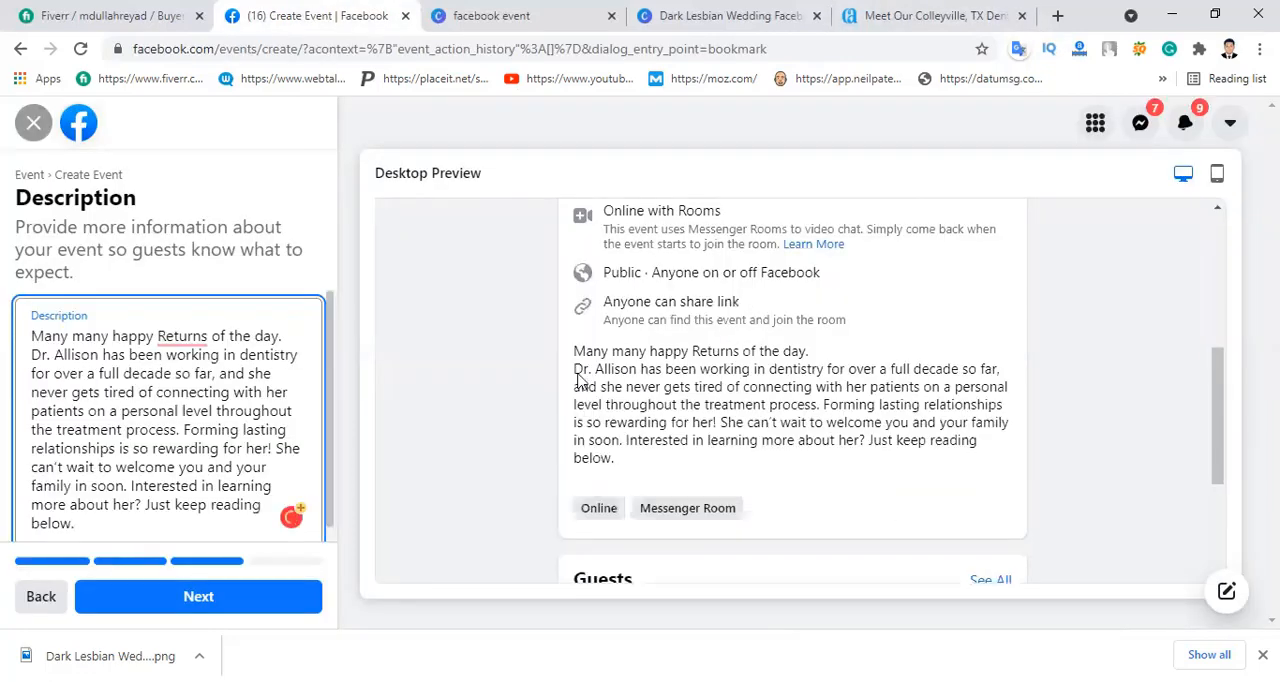
Step: Correct "Returns" to lowercase "returns" in the description and continue to the additional details
left_click(764, 424)
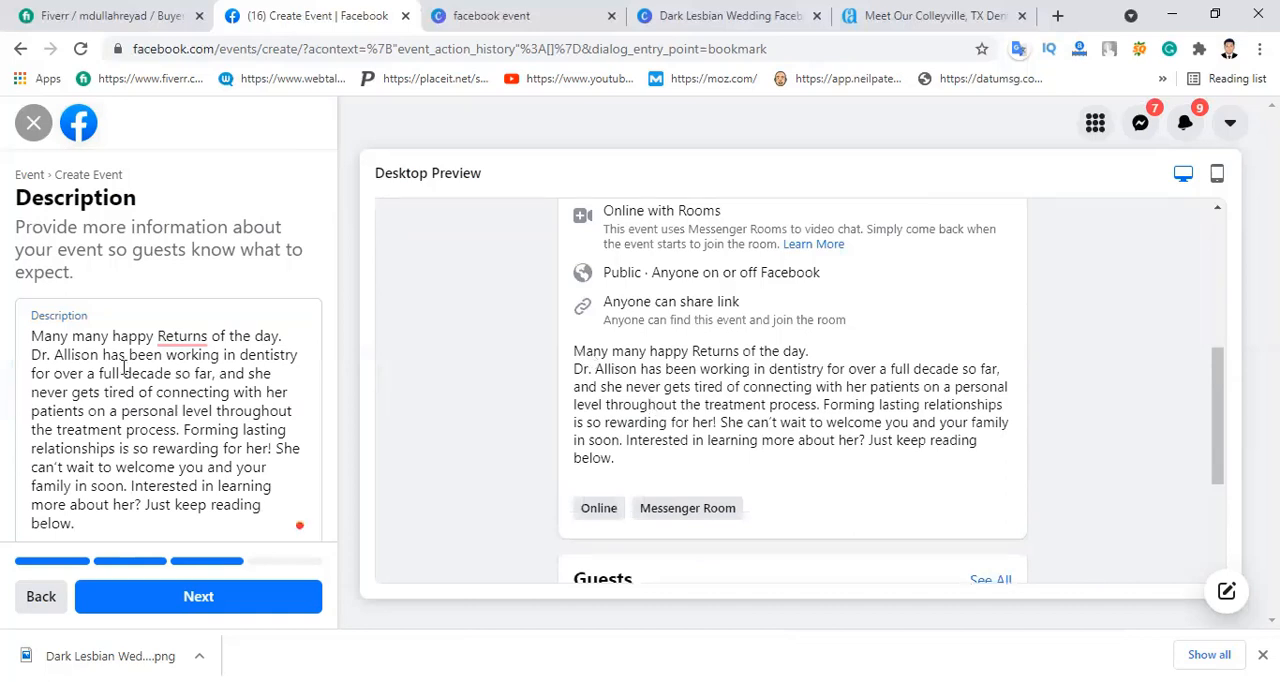
left_click(178, 345)
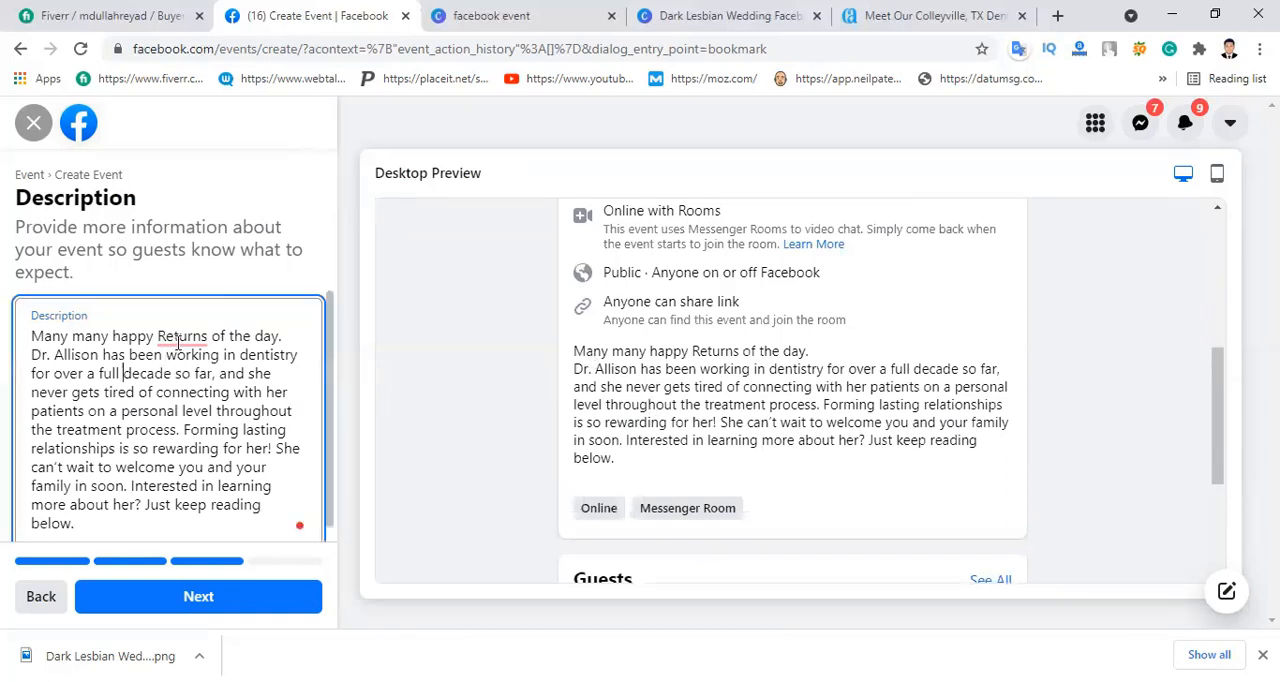
left_click(190, 385)
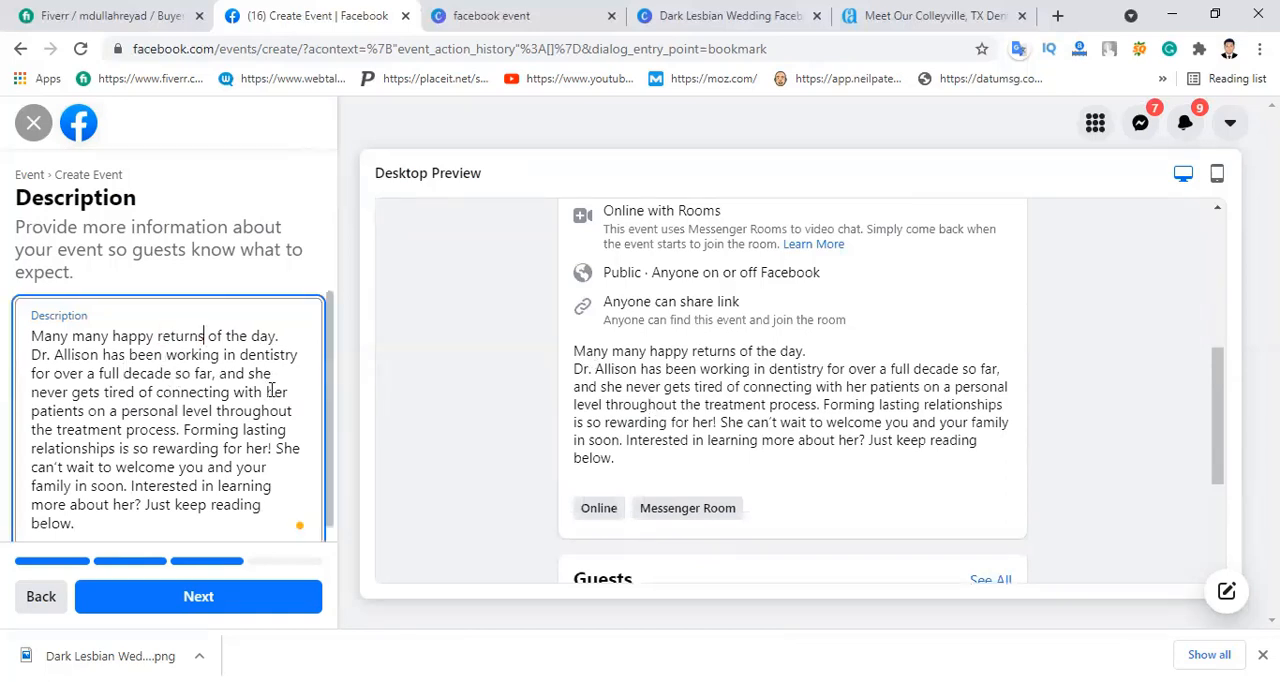
scroll(285, 375, "down", 1)
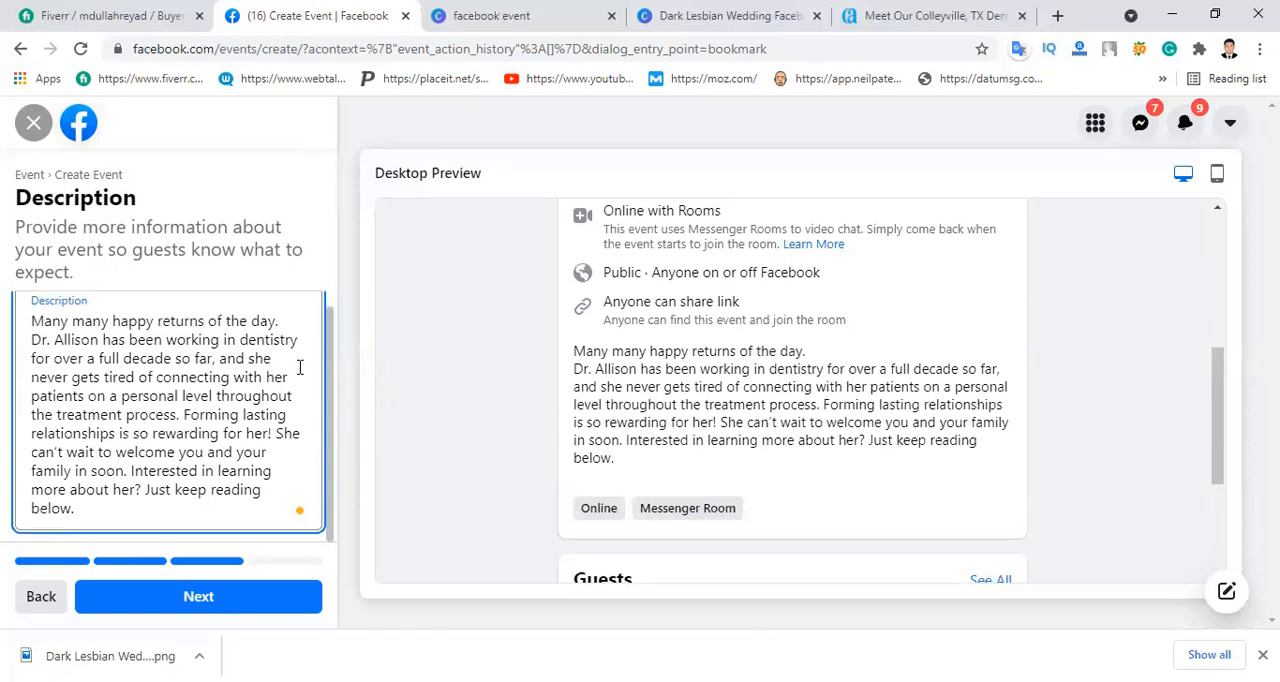
left_click(190, 597)
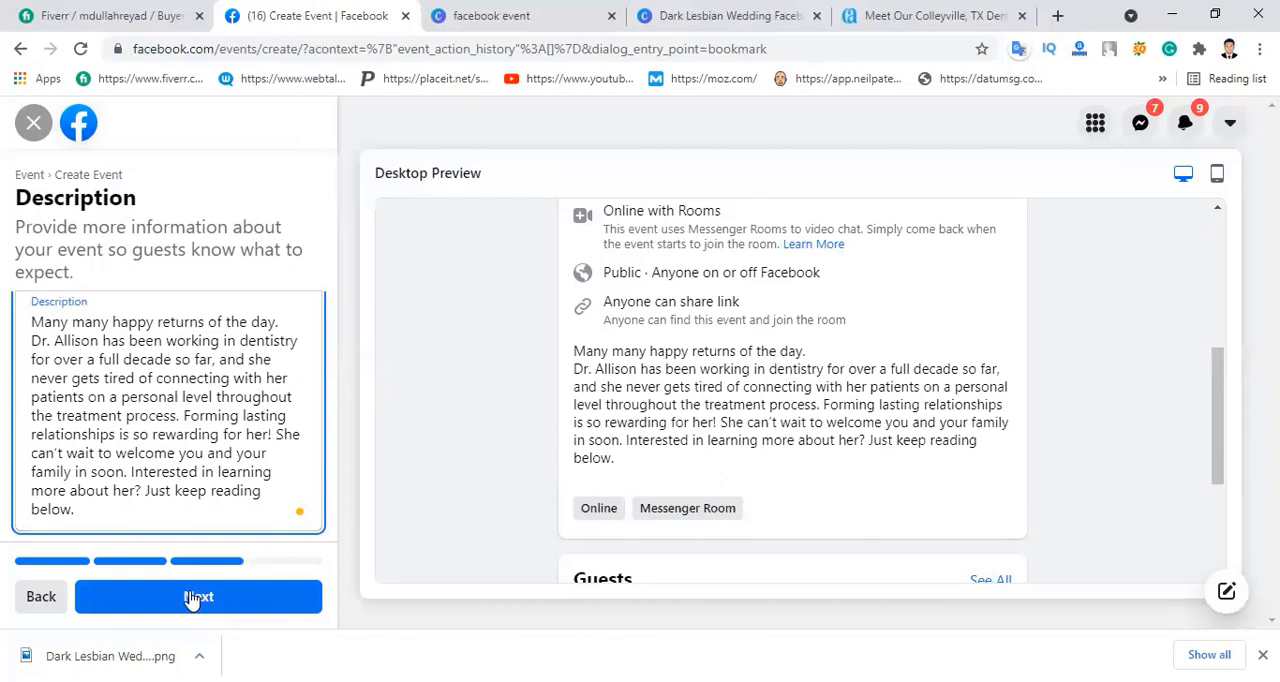
left_click(192, 597)
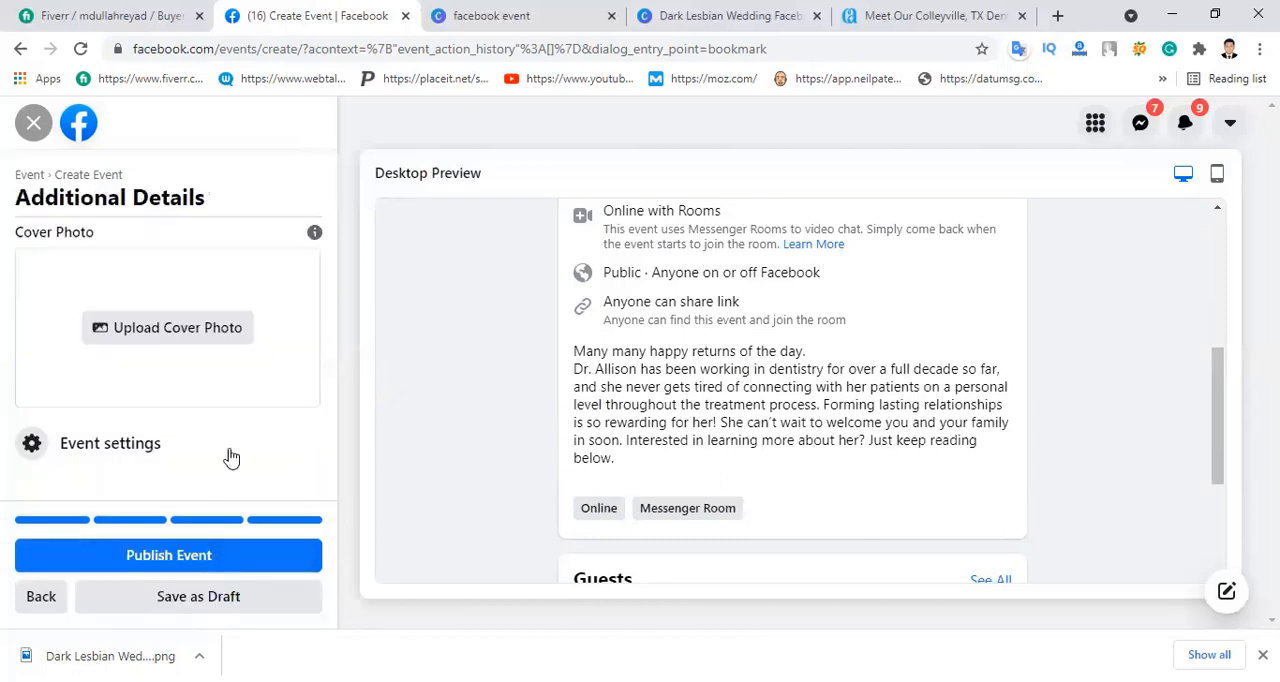
Step: Upload "Dark Lesbian Wedding Facebook Event Cover.png" from Downloads as the cover photo and check the desktop preview
left_click(197, 331)
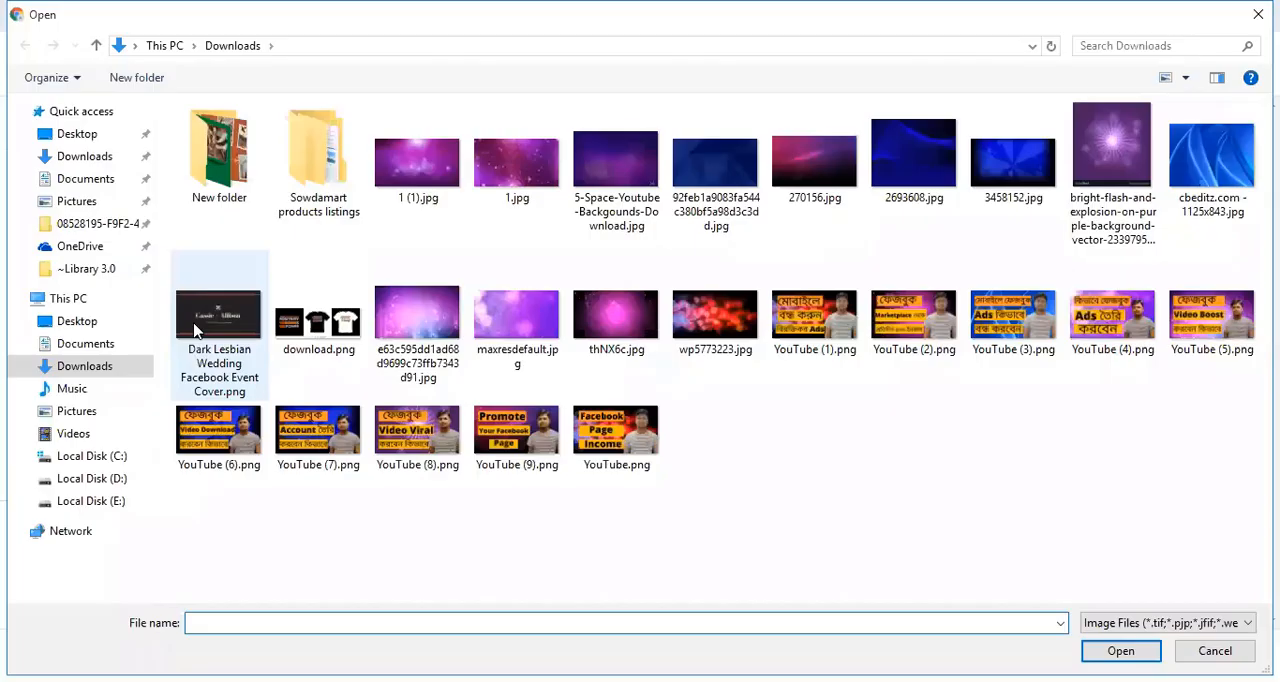
double_click(208, 324)
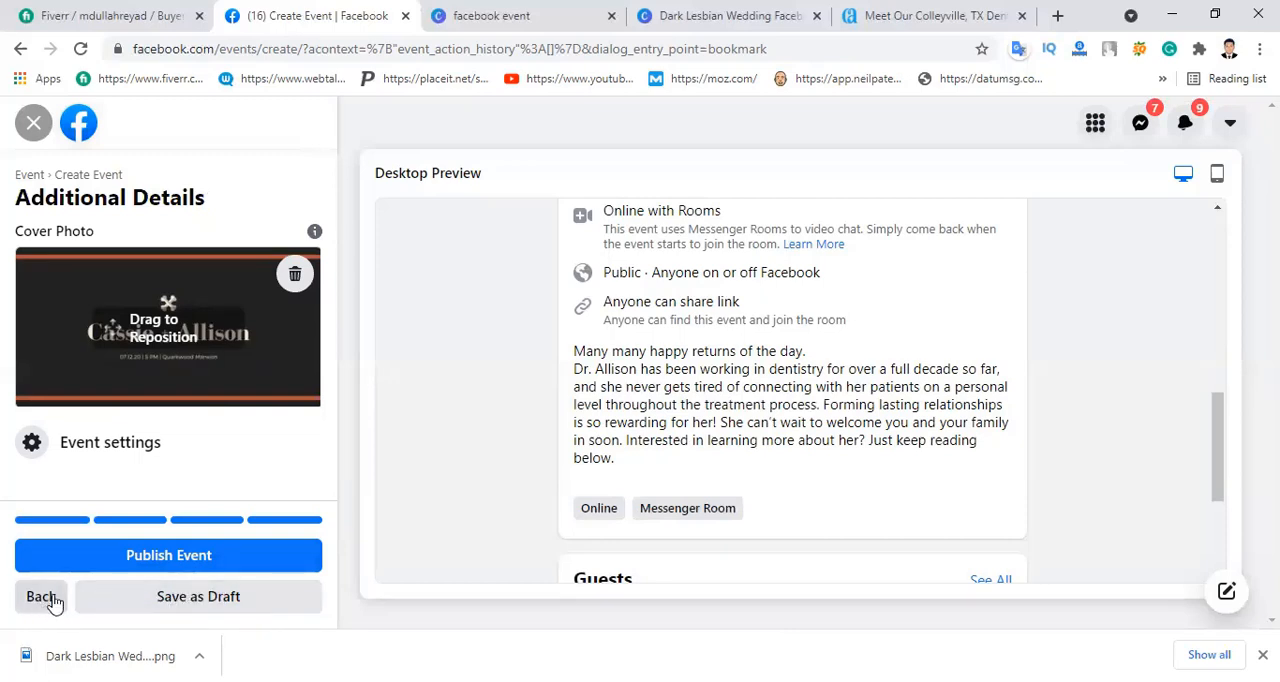
scroll(748, 402, "down", 3)
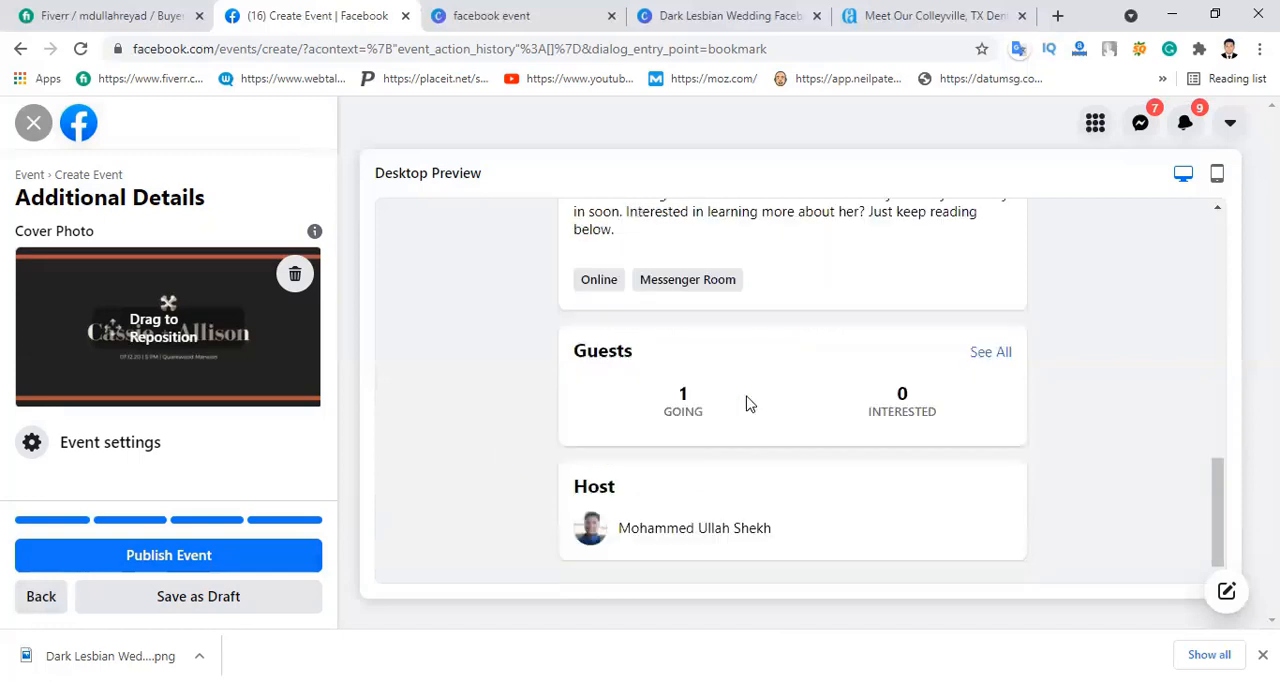
scroll(980, 383, "up", 10)
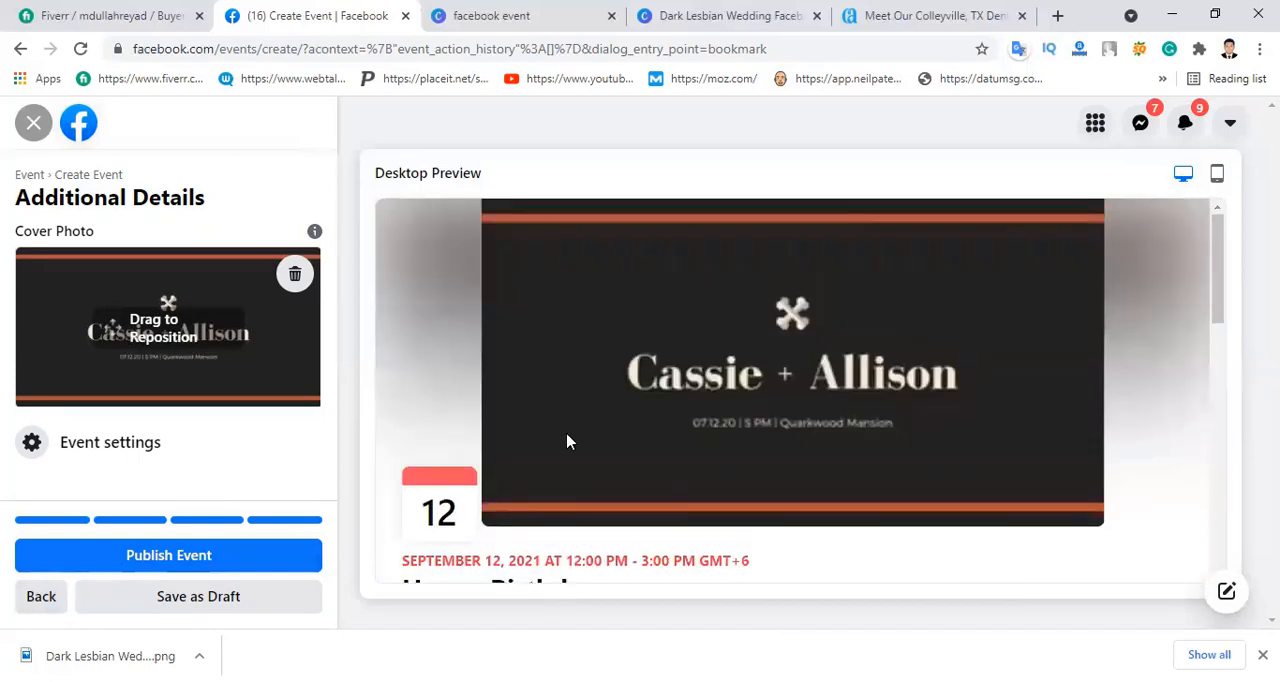
Step: Review the event in the mobile preview and adjust the cover photo's vertical position
left_click(1218, 177)
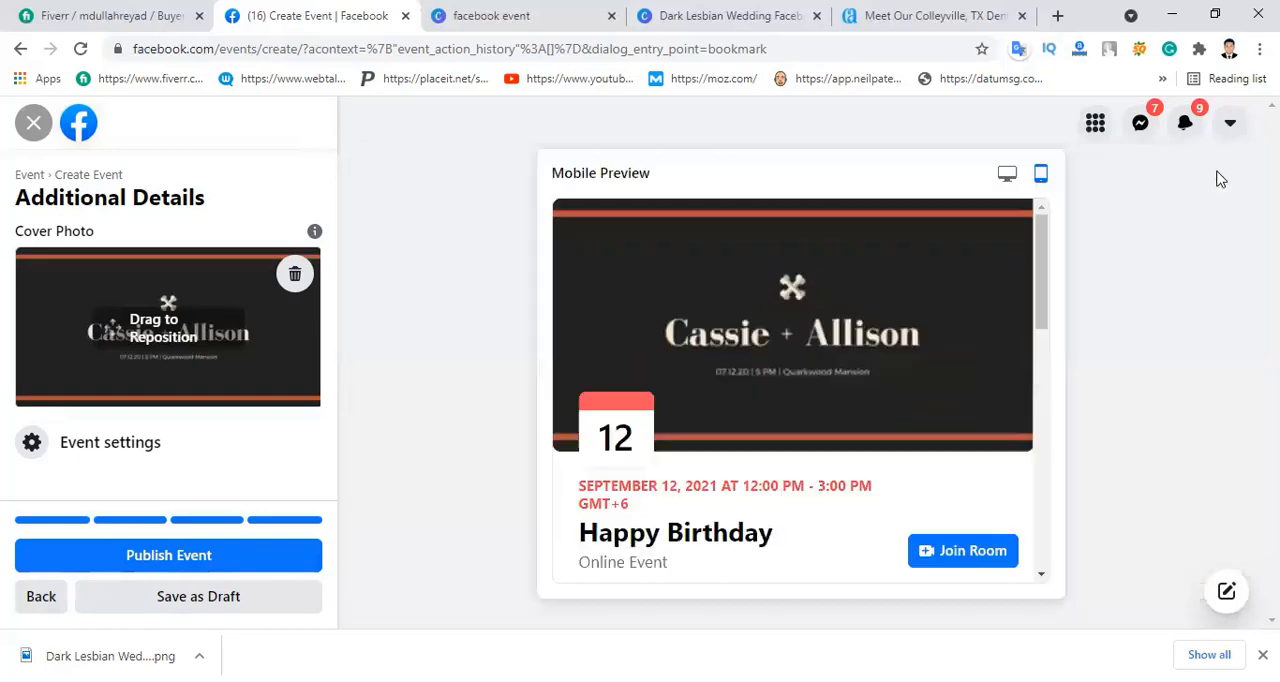
scroll(705, 323, "down", 1)
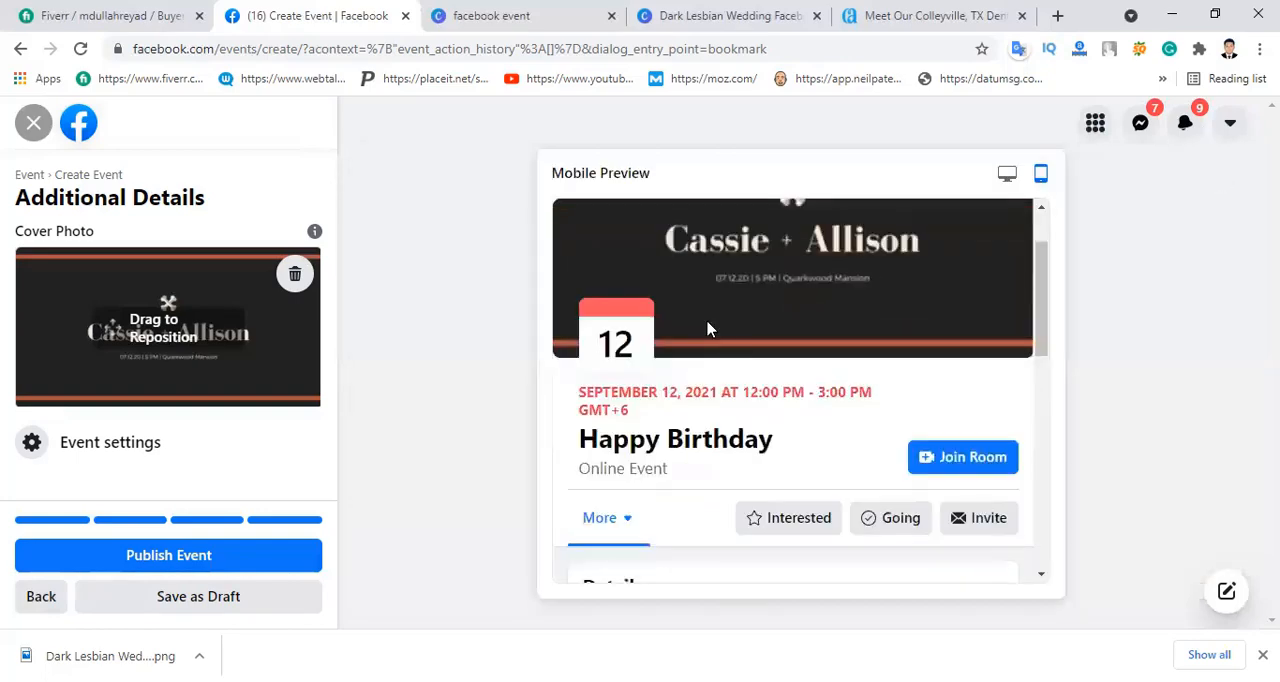
scroll(714, 322, "down", 8)
scroll(738, 355, "up", 10)
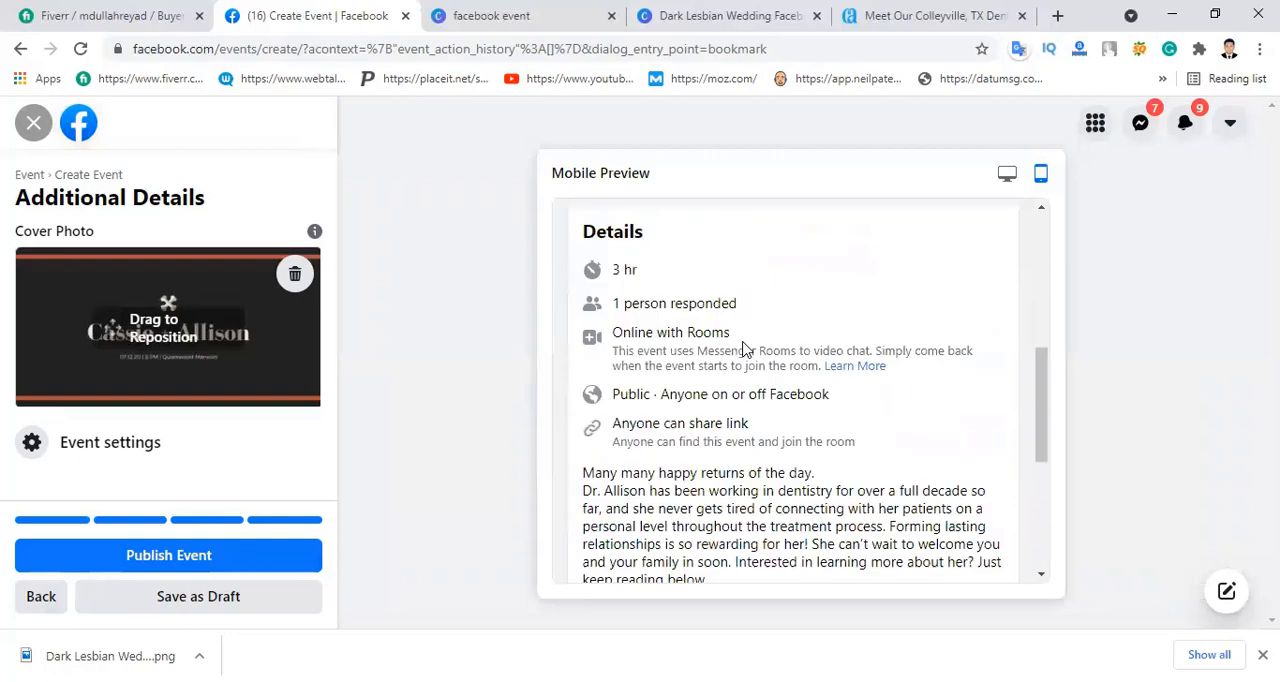
left_click_drag(177, 382, 164, 456)
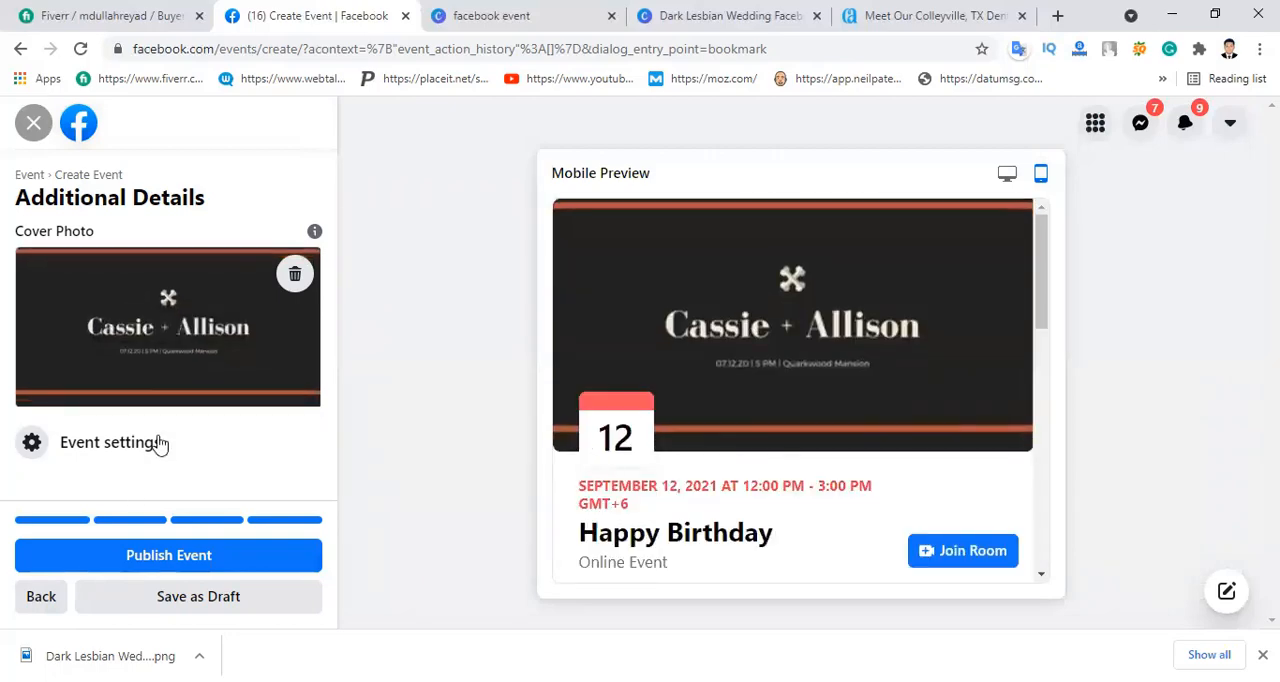
Step: Publish the event and look through its mobile preview before returning to the desktop preview
left_click(155, 560)
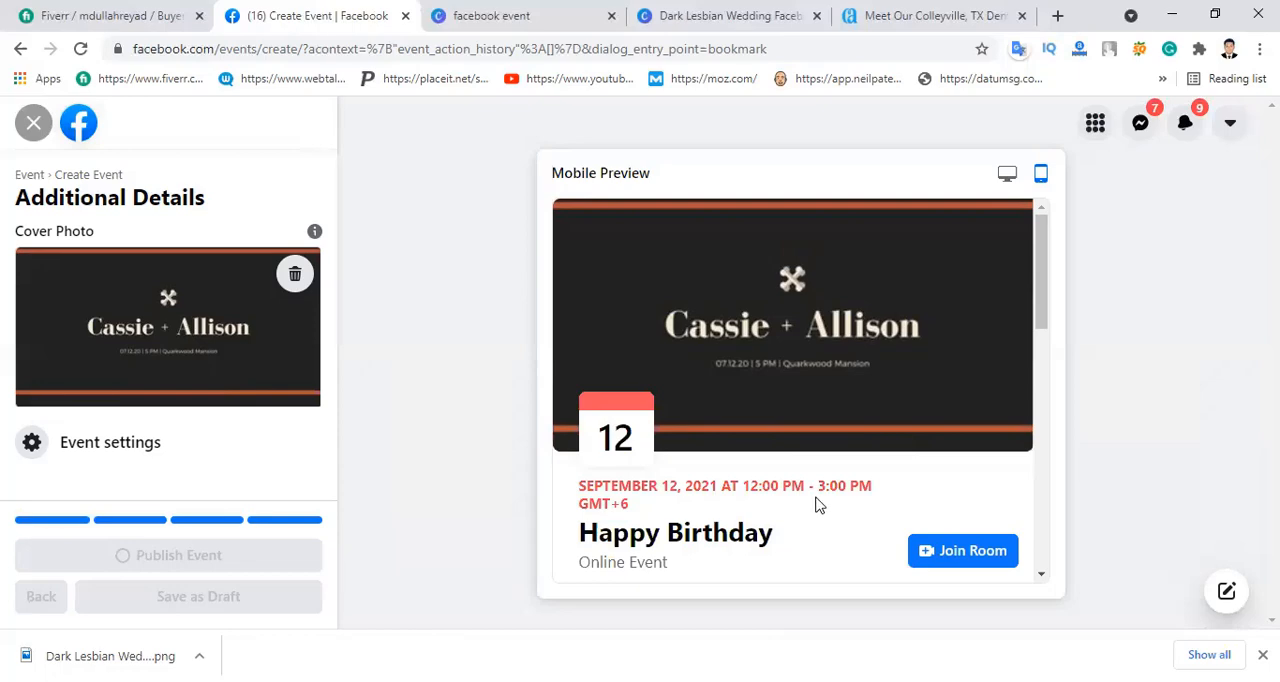
scroll(837, 434, "down", 4)
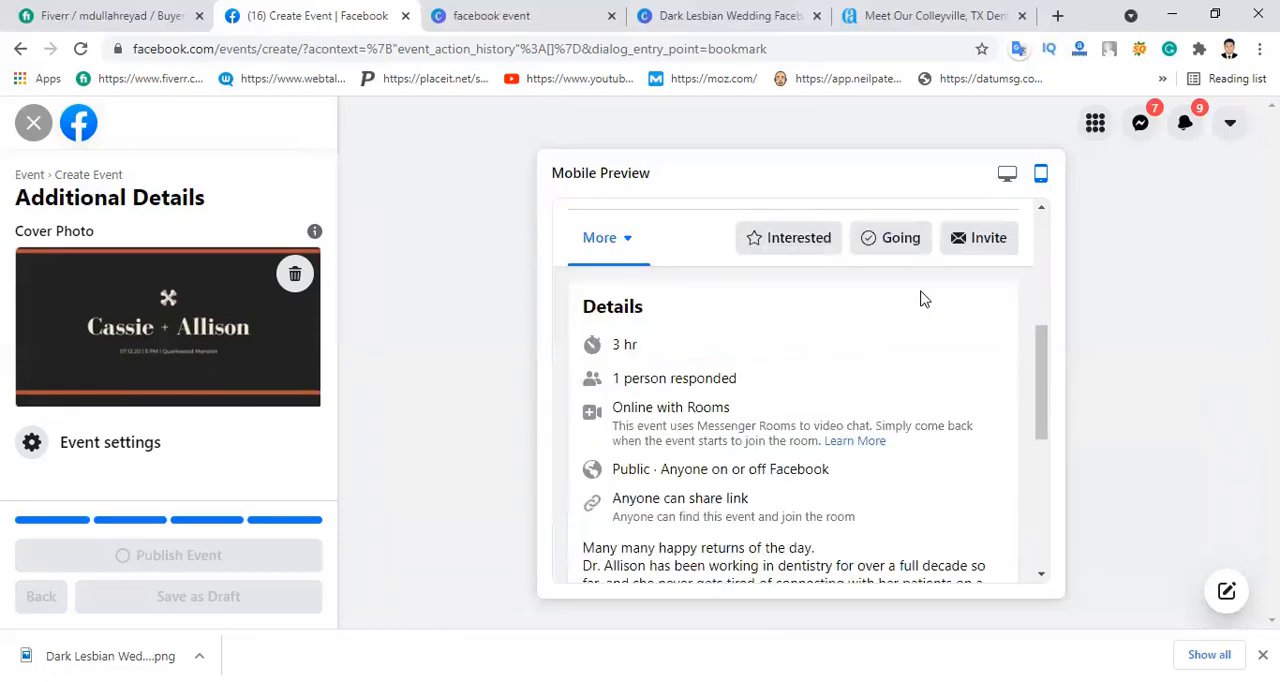
scroll(895, 360, "down", 5)
scroll(893, 367, "up", 10)
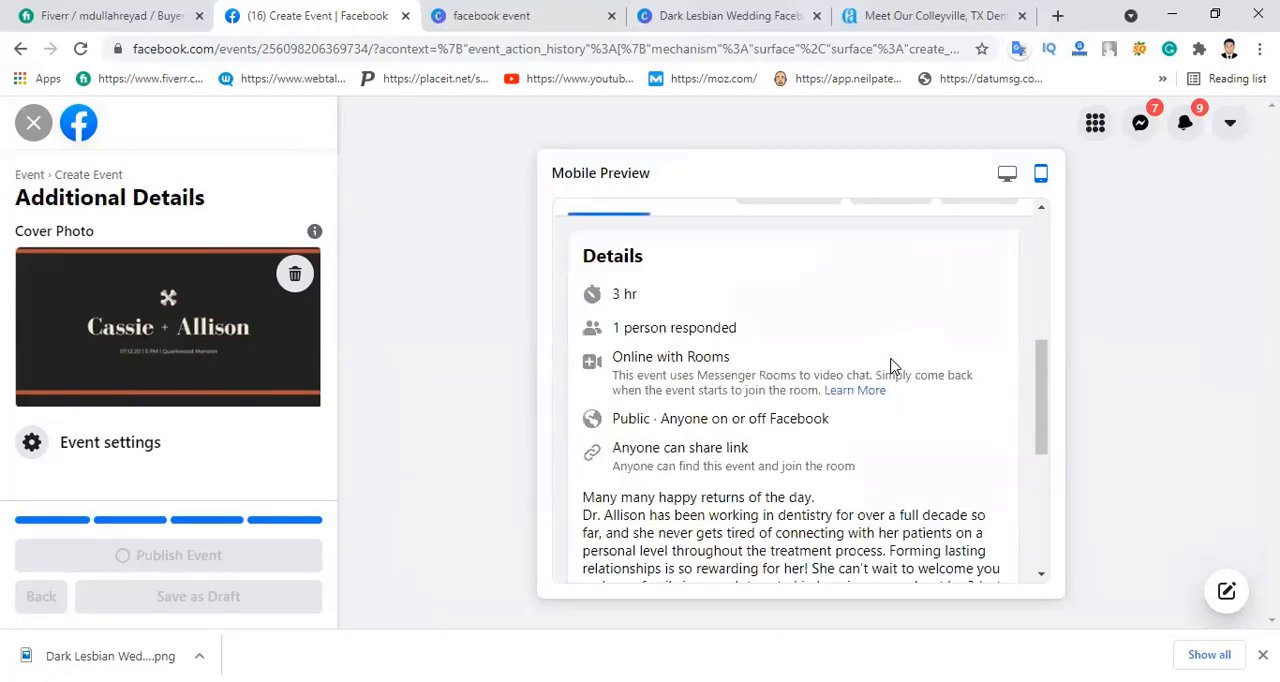
left_click(1007, 177)
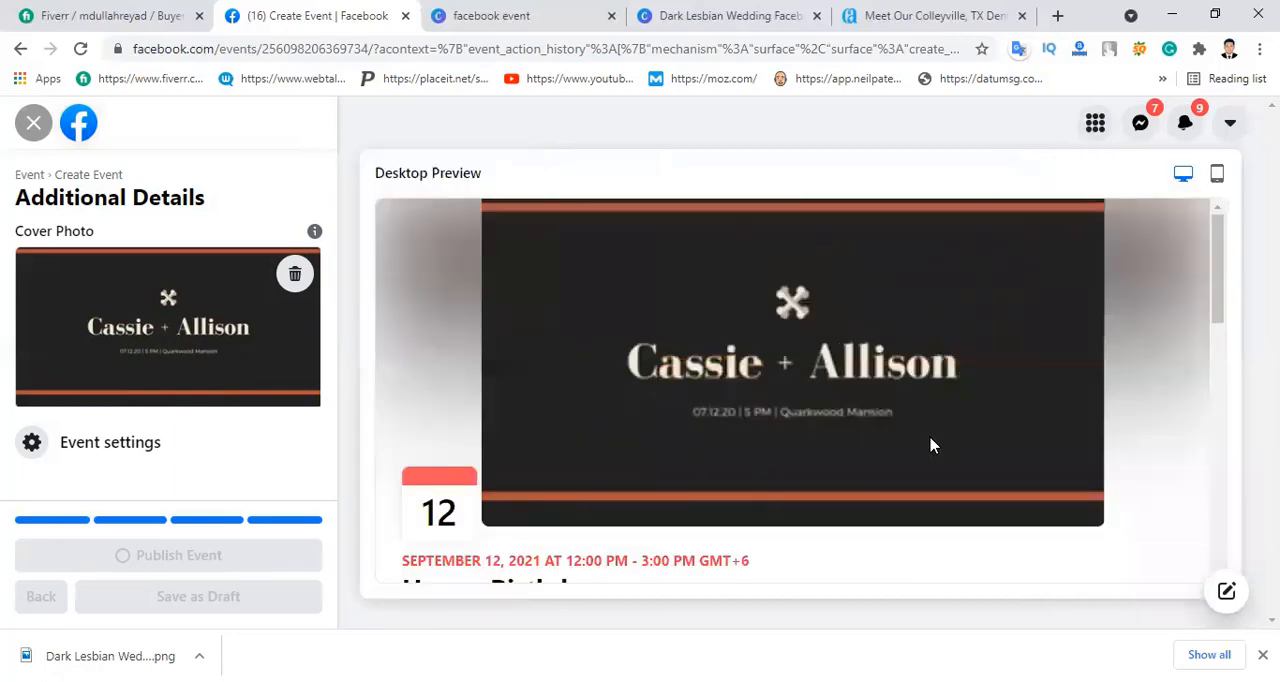